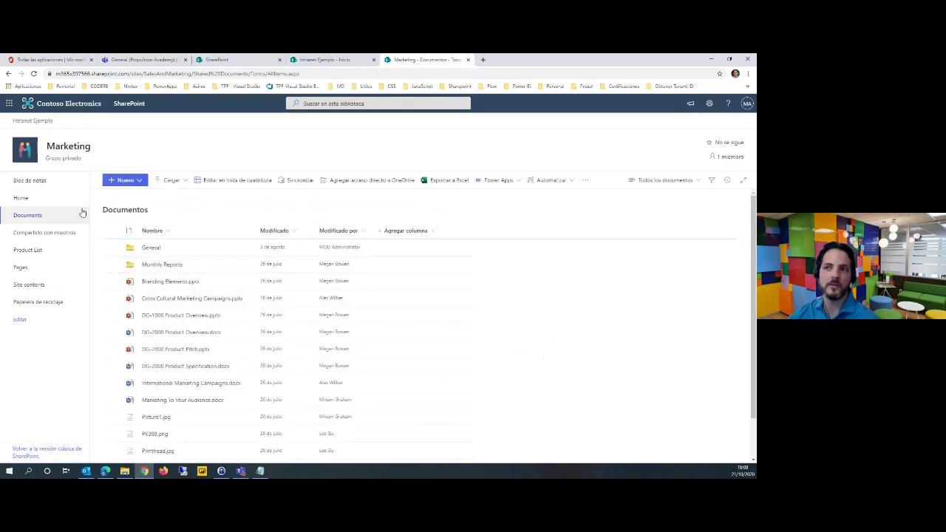
Review what can be created from the Marketing site's home page and inside its Documents library.
click(22, 198)
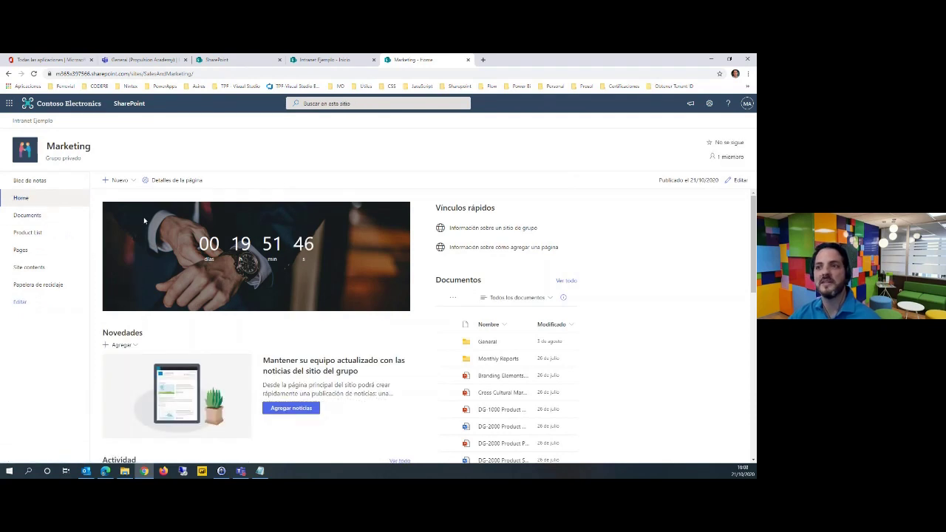
click(132, 184)
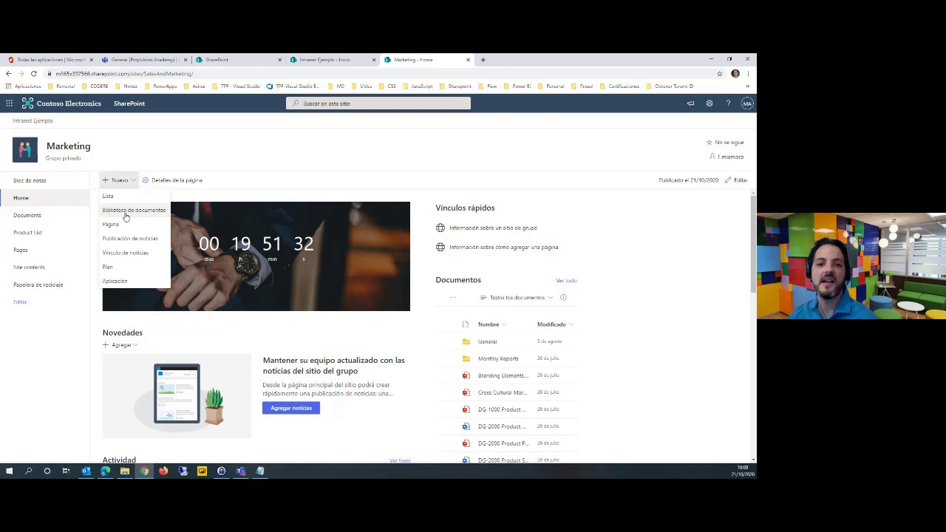
click(27, 215)
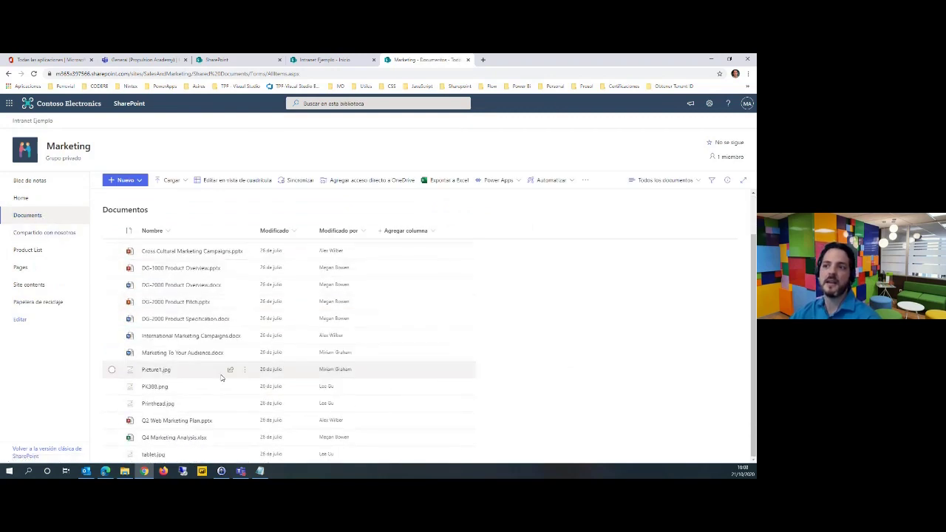
scroll(208, 435, down, 1)
scroll(229, 392, up, 1)
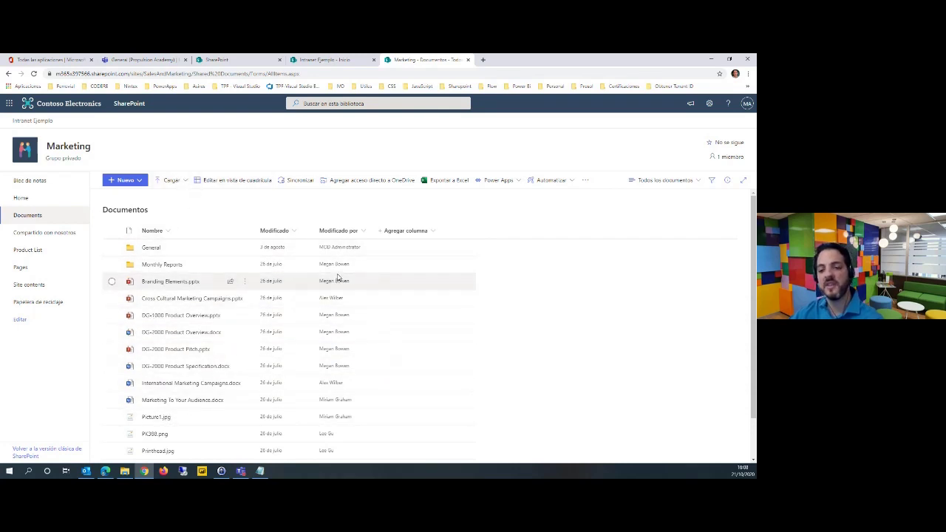
click(140, 181)
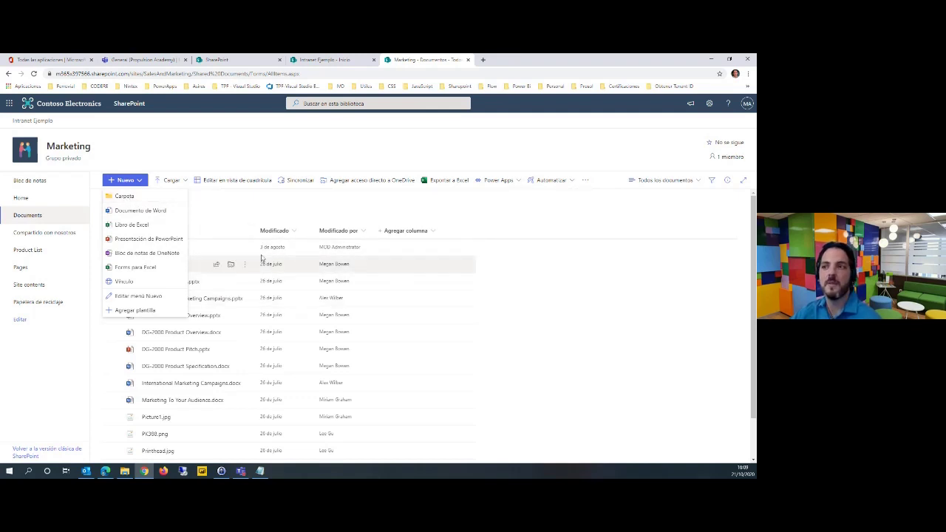
click(270, 207)
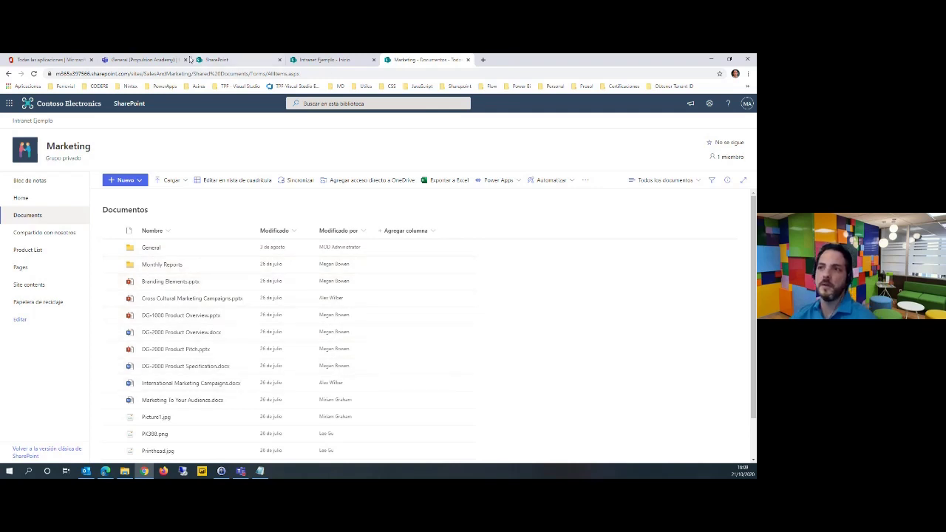
Upload the image file Aprobados 2.png to the Marketing site's Documents library.
click(188, 181)
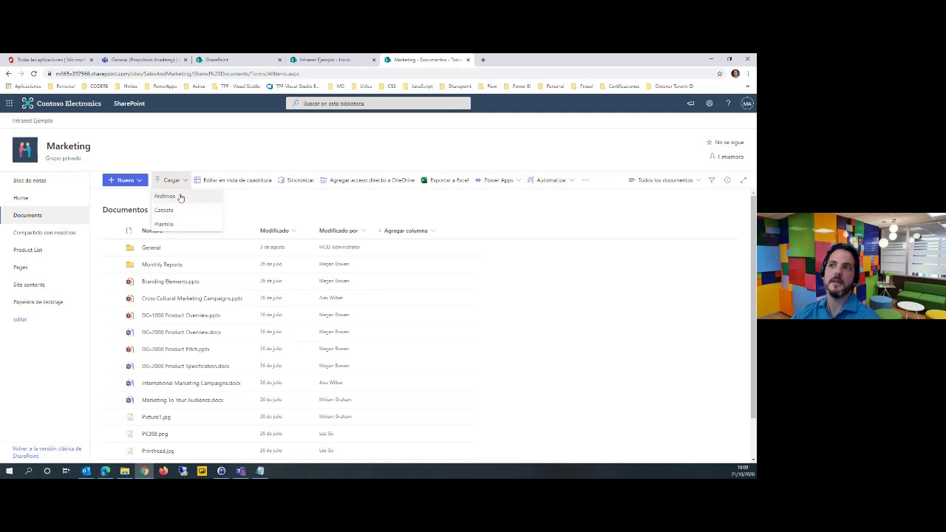
click(180, 198)
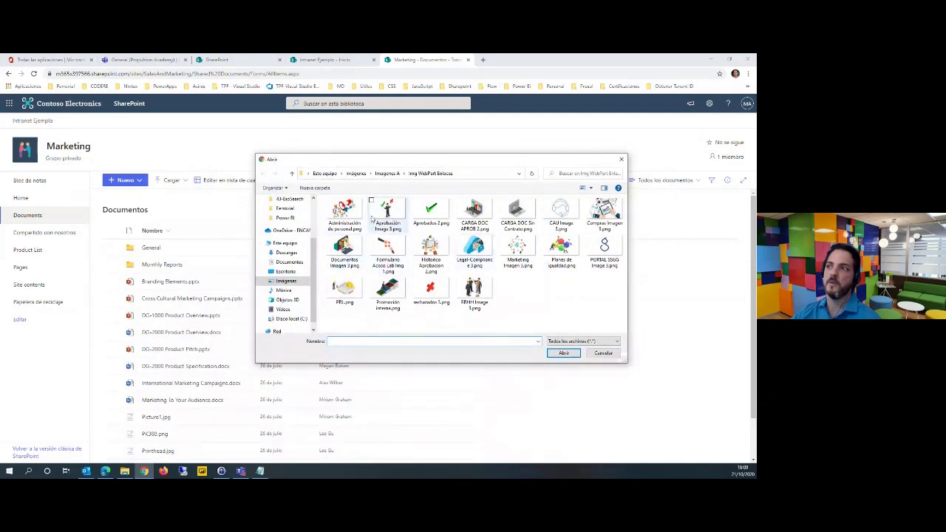
click(430, 214)
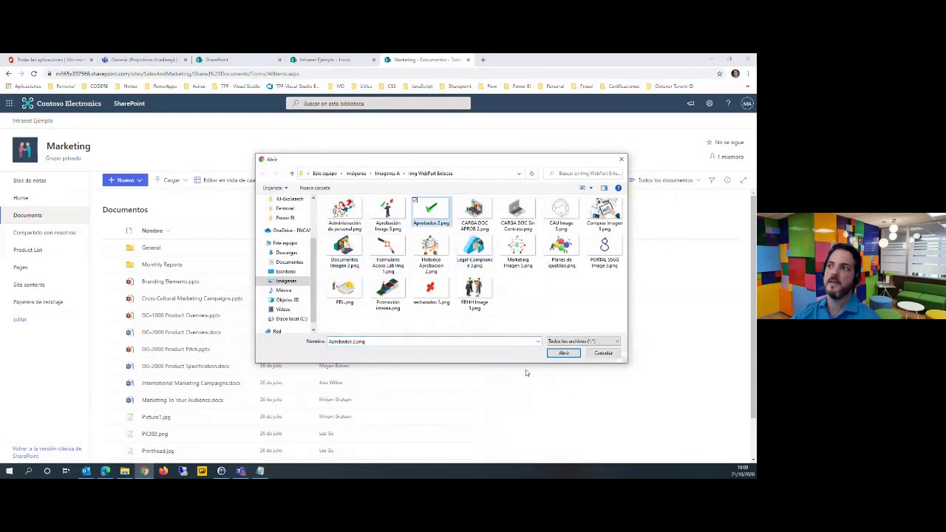
click(563, 353)
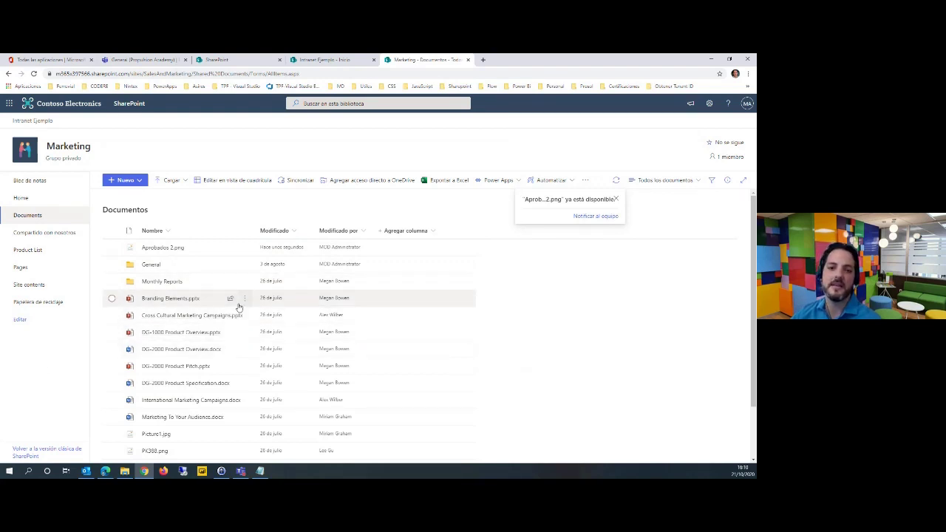
Add a single-line text column named Empresa to the Documents library.
mouse_move(232, 314)
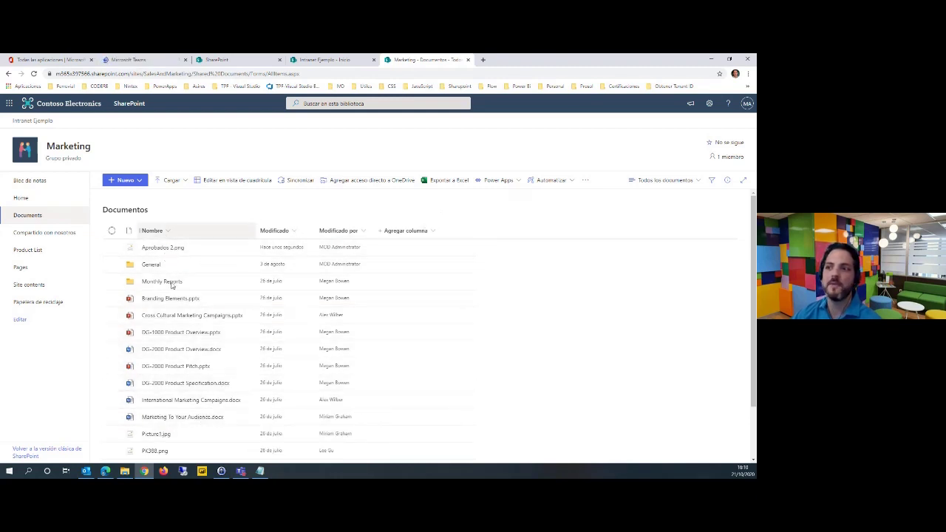
mouse_move(178, 355)
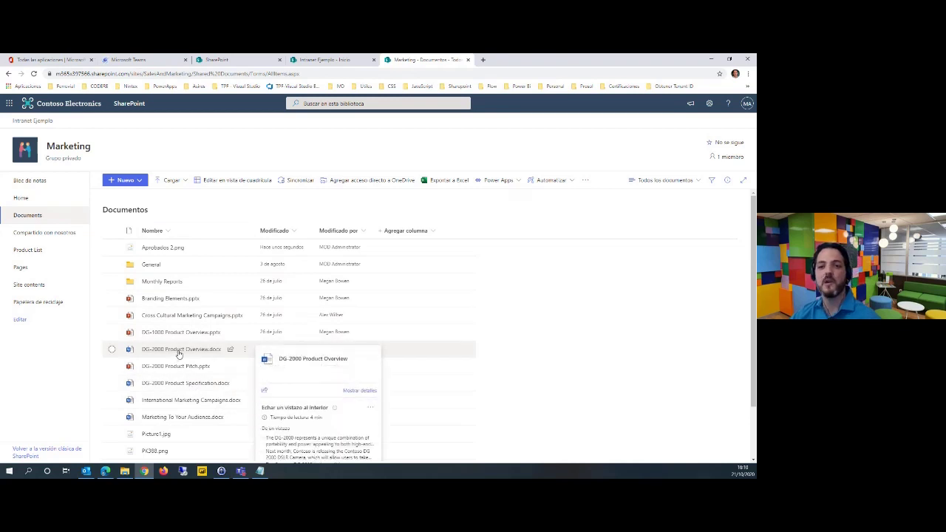
click(436, 231)
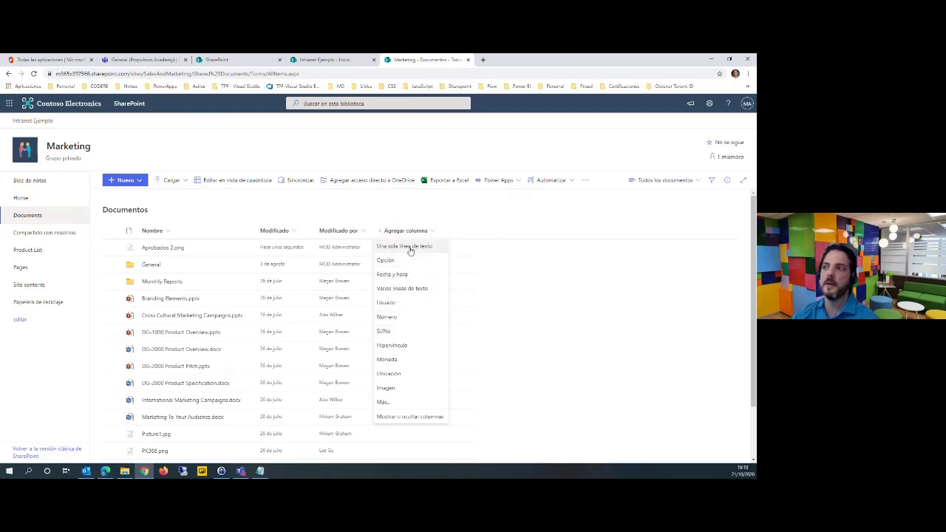
click(410, 250)
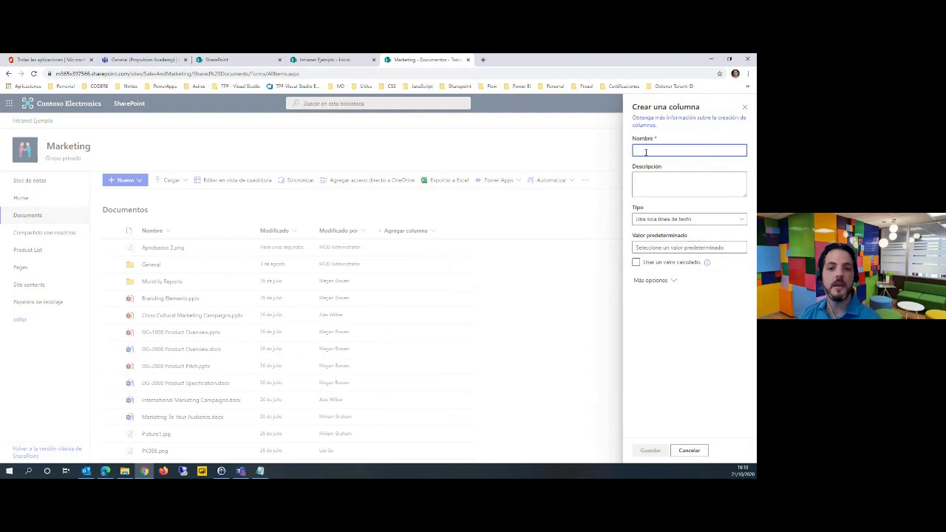
text(Empresa)
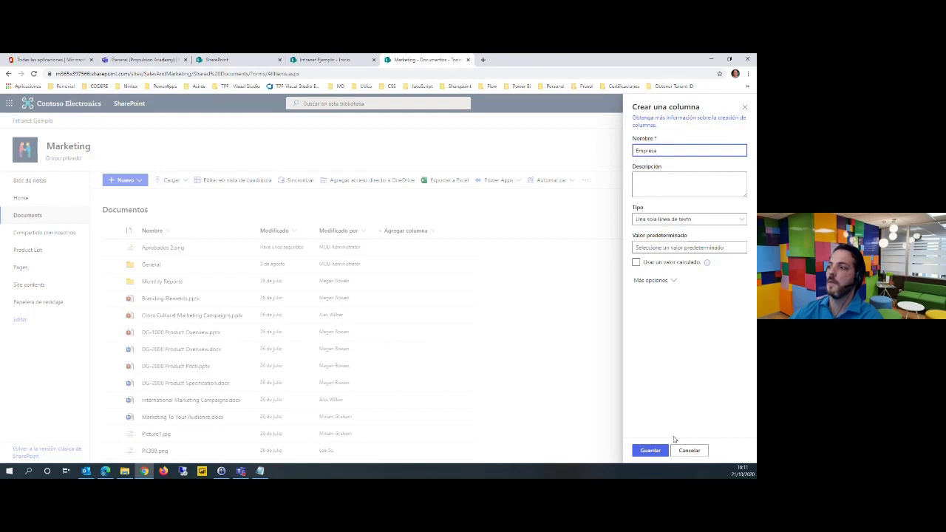
click(650, 450)
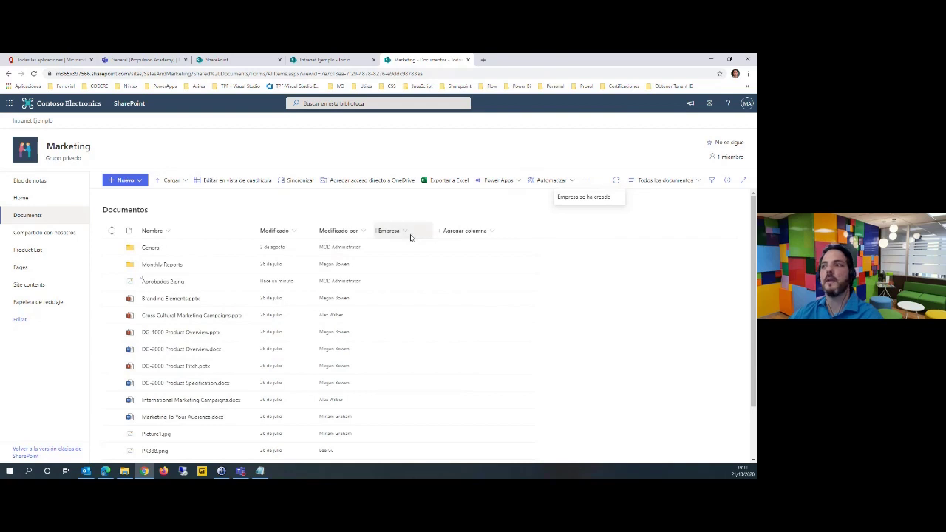
Set the Empresa property of Branding Elements.pptx to Encamina and save the file's properties.
click(112, 299)
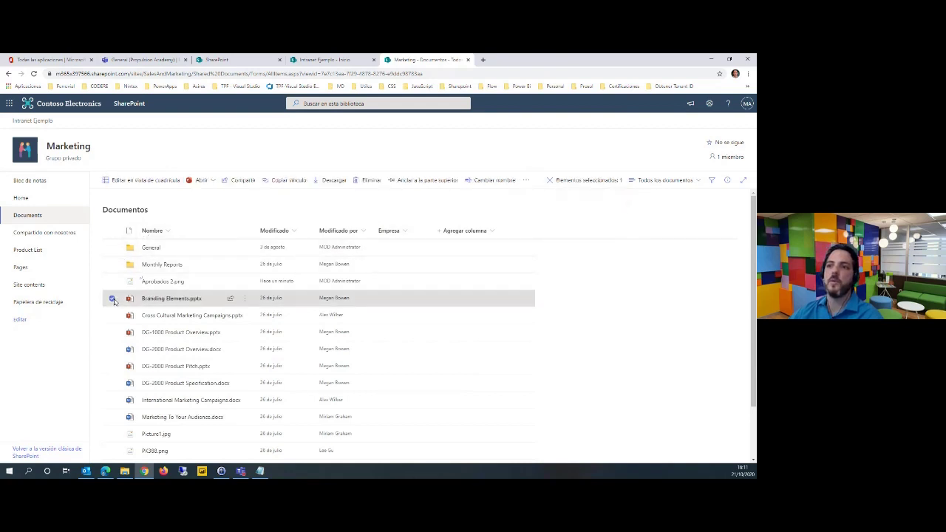
click(728, 181)
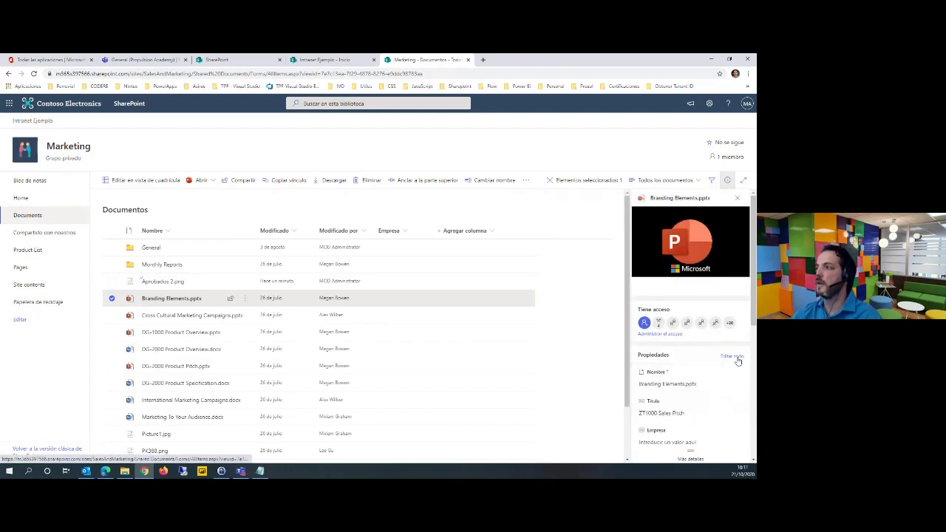
click(735, 358)
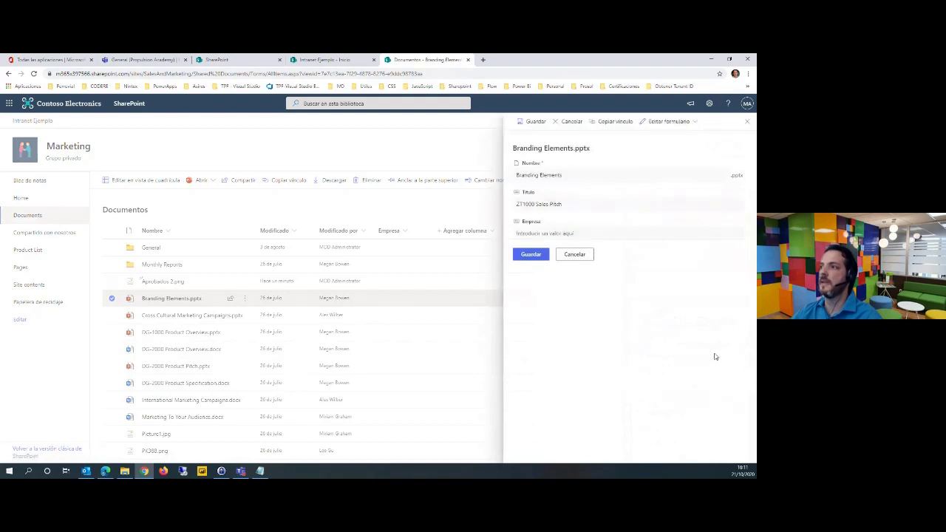
click(538, 232)
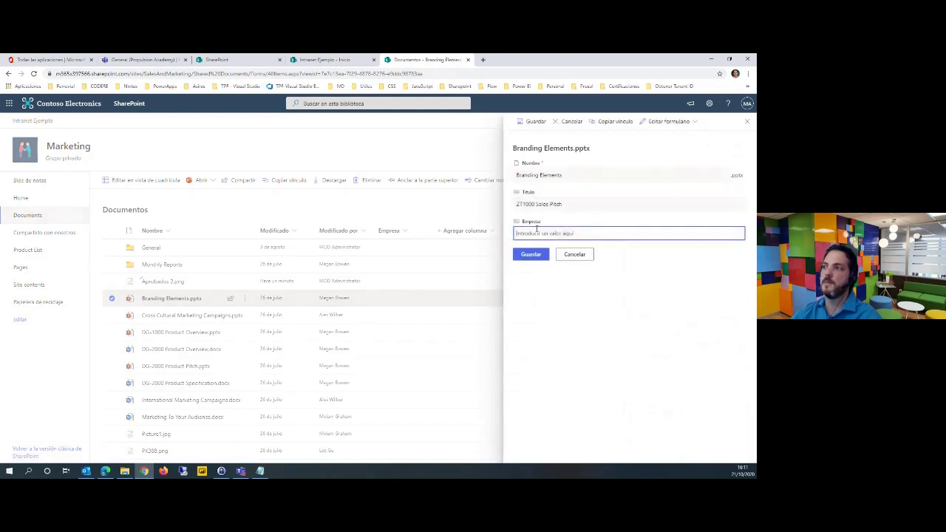
text(E)
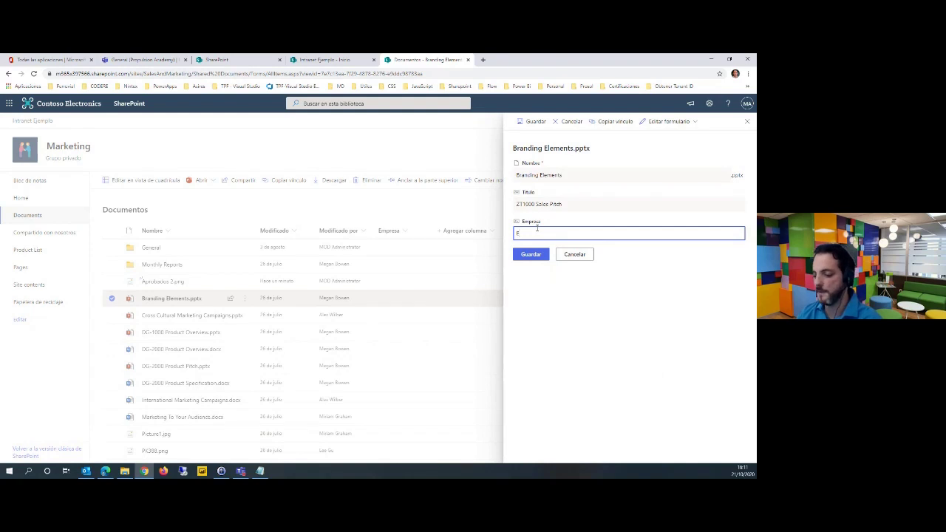
text(ncamina)
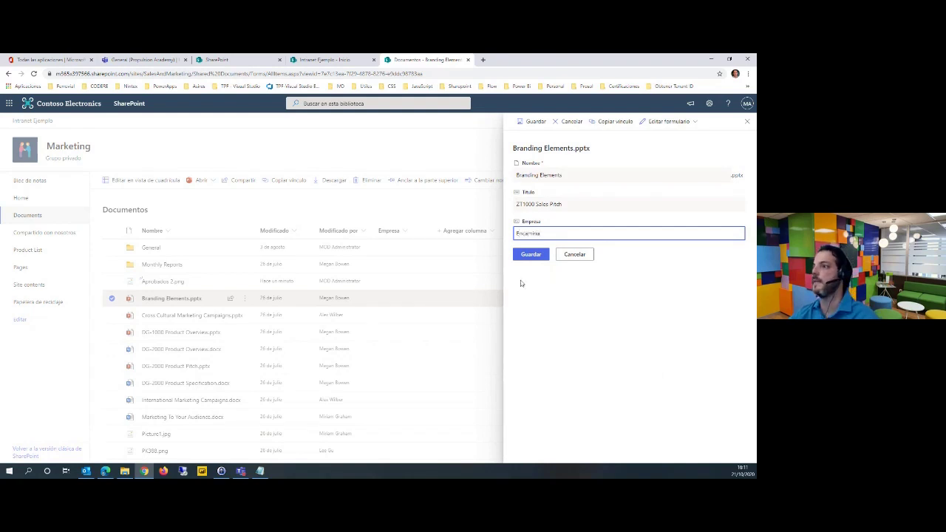
click(535, 257)
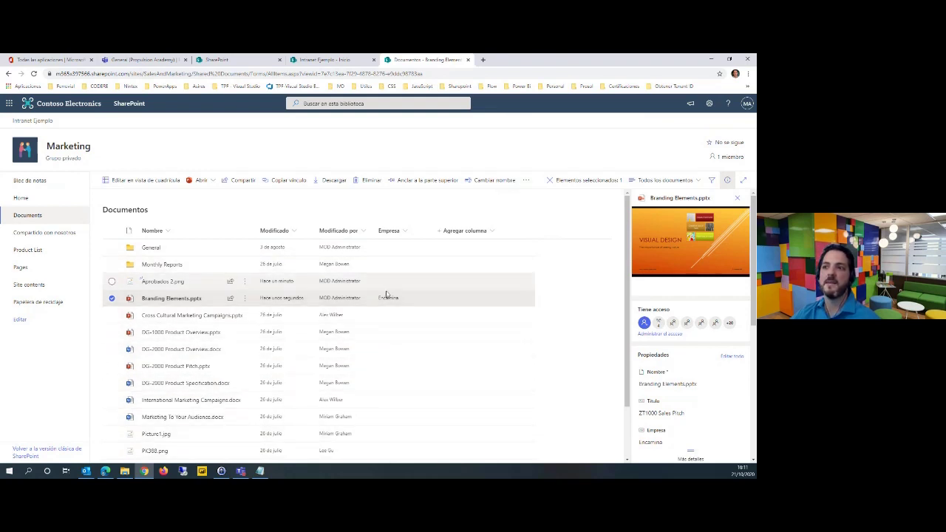
Look at the filter values offered for the Empresa column without applying one, and deselect the file.
click(406, 231)
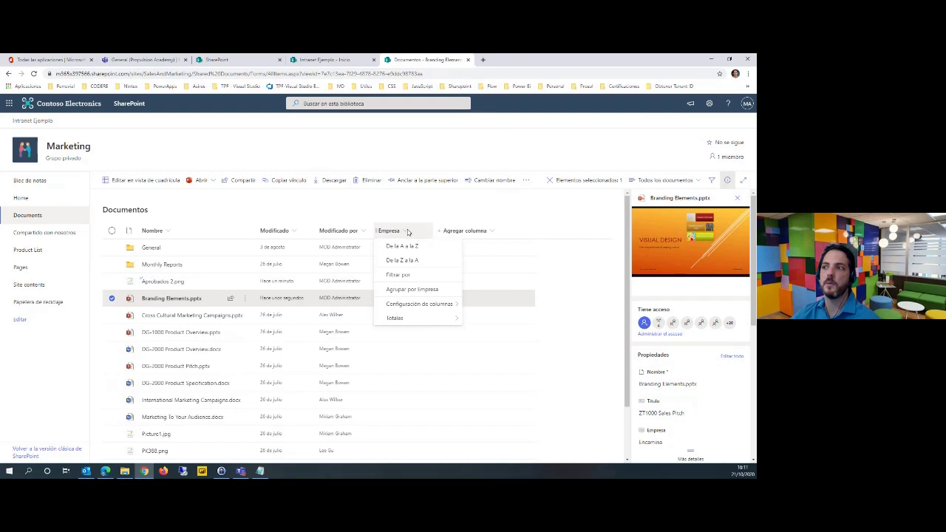
click(402, 274)
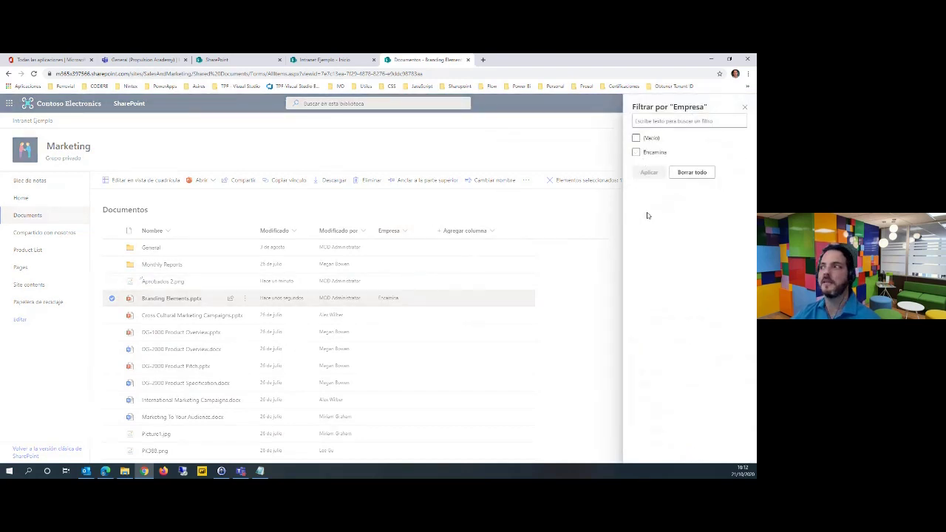
click(745, 108)
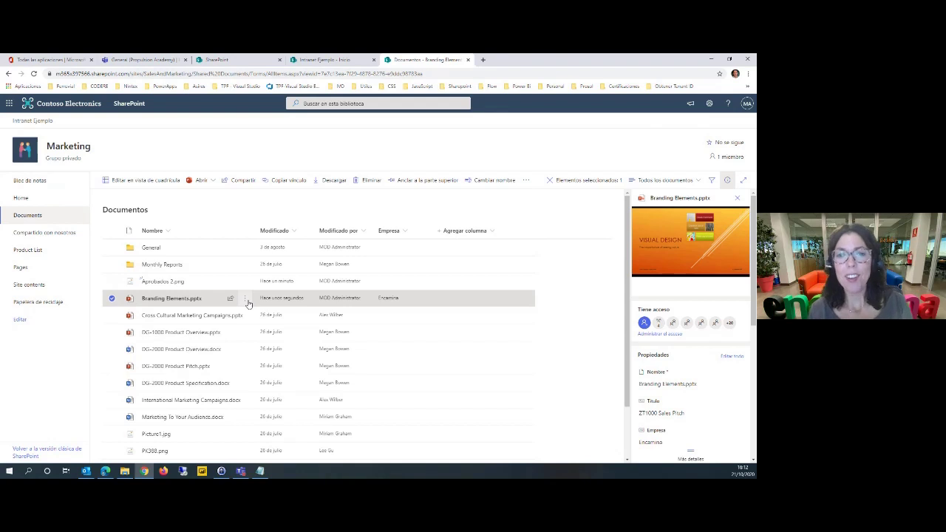
click(189, 200)
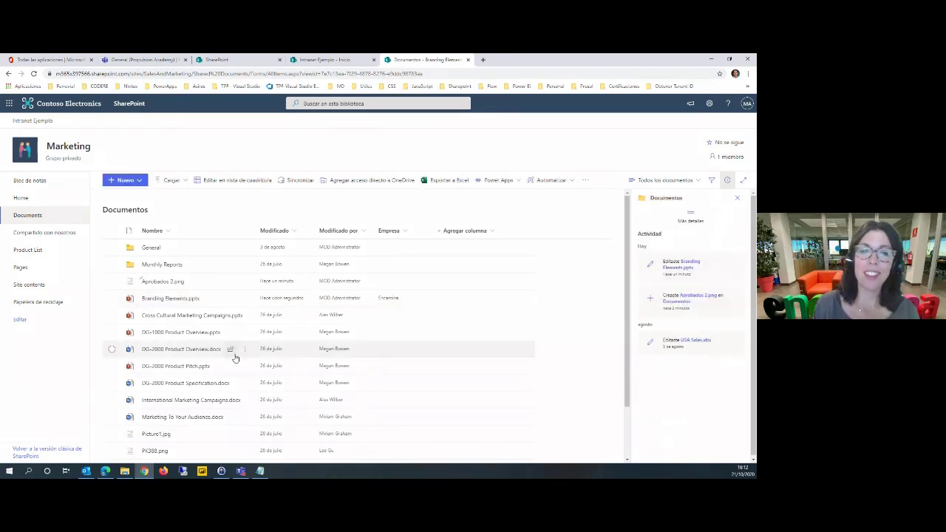
View the version history of Branding Elements.pptx and close it.
mouse_move(247, 338)
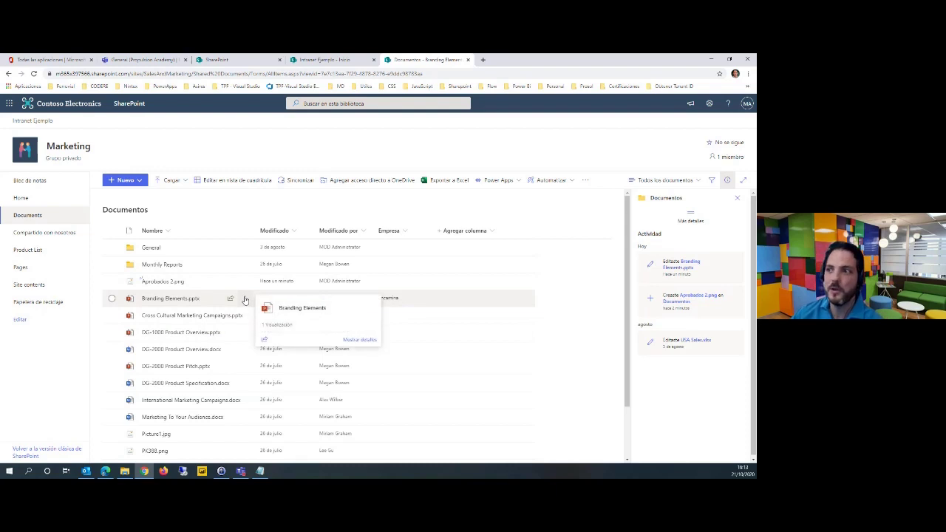
click(244, 298)
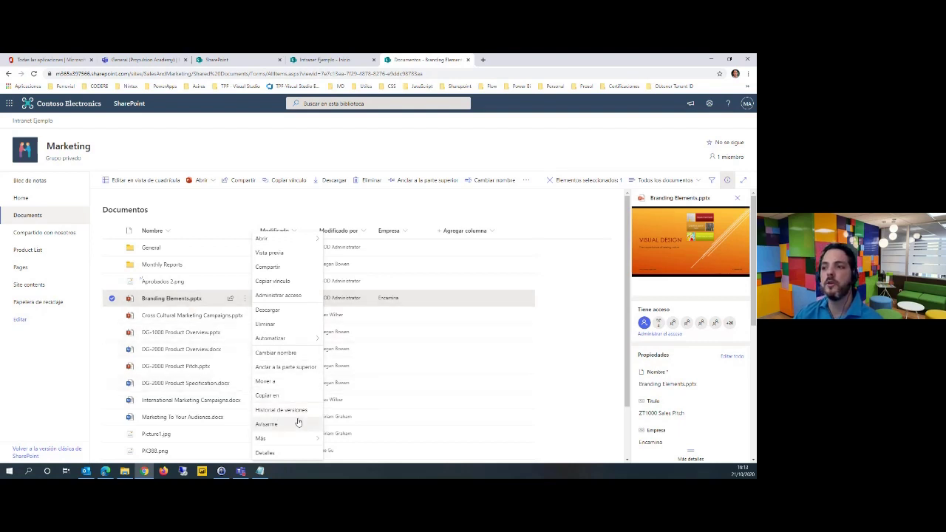
click(294, 412)
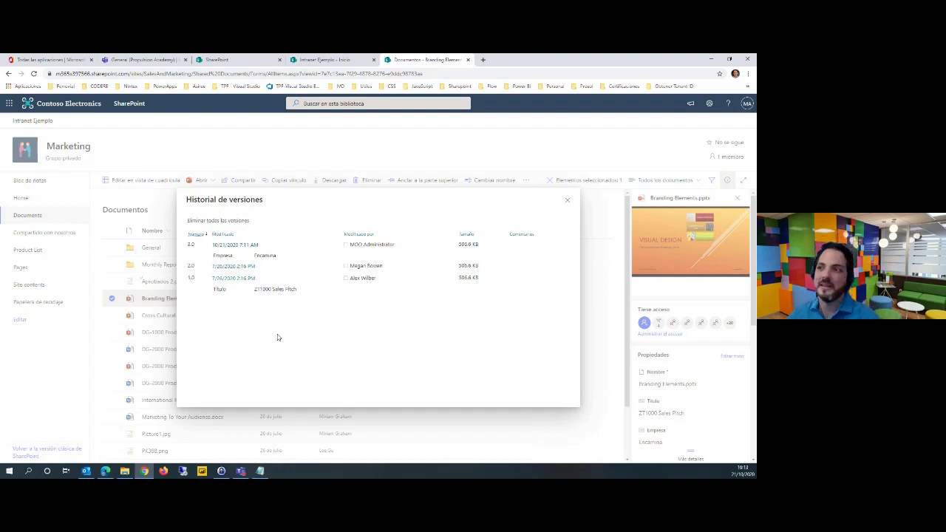
click(568, 202)
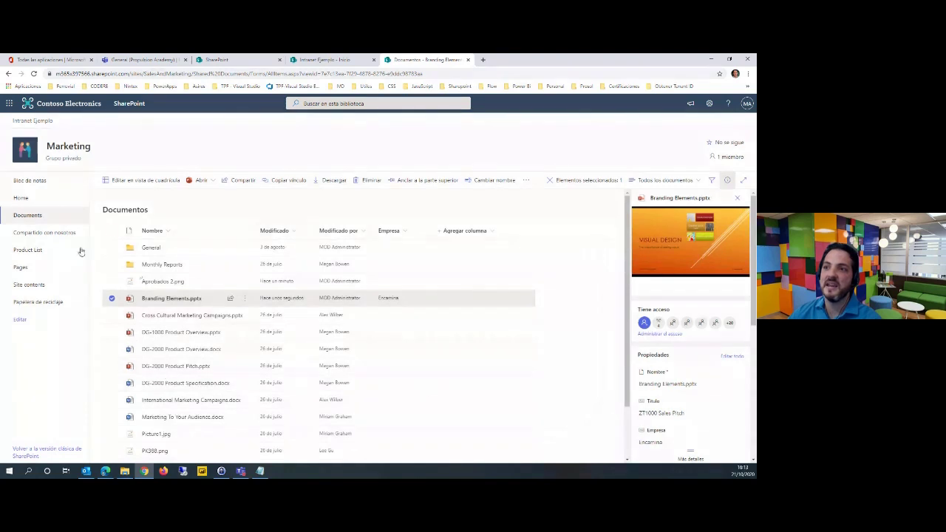
Open the Product List of the Marketing site.
mouse_move(249, 316)
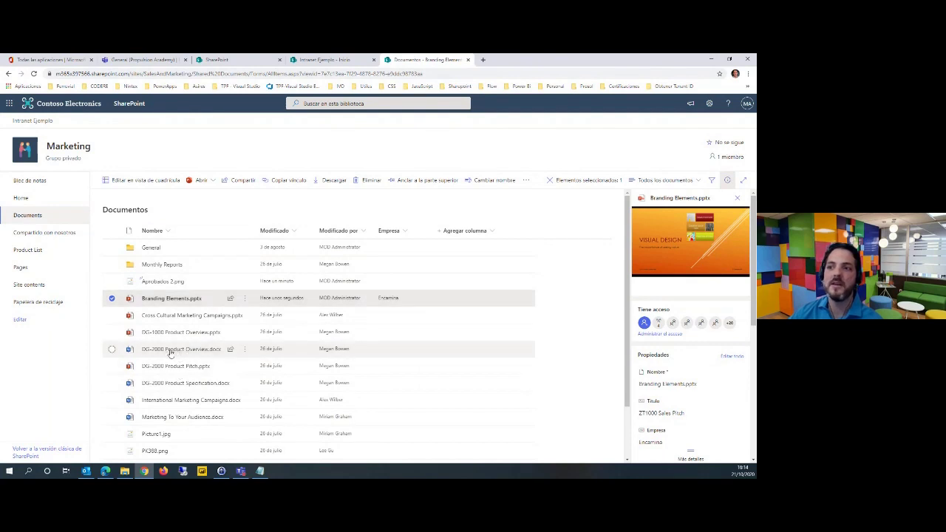
mouse_move(170, 353)
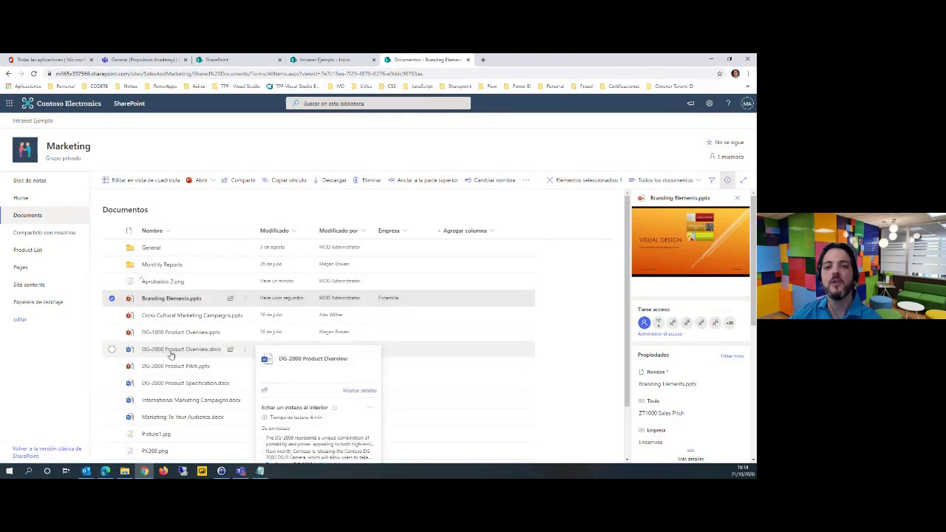
mouse_move(183, 401)
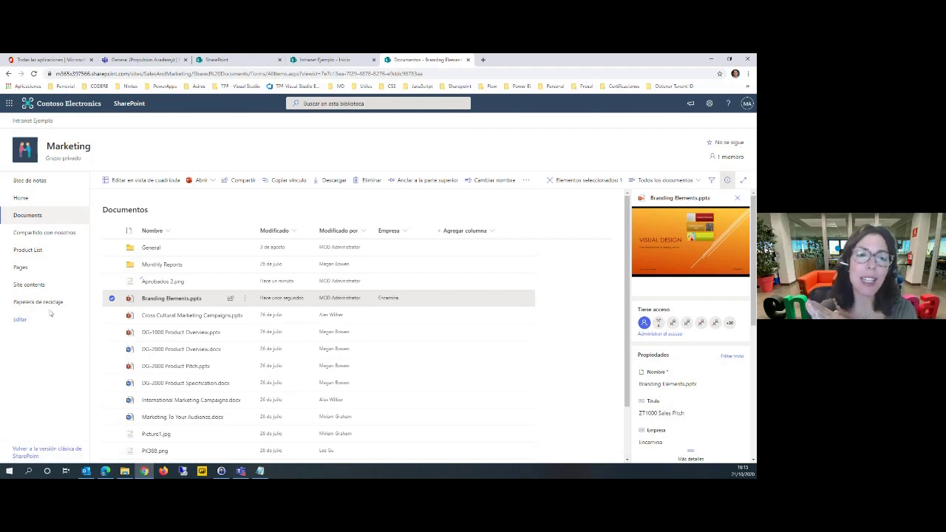
click(30, 251)
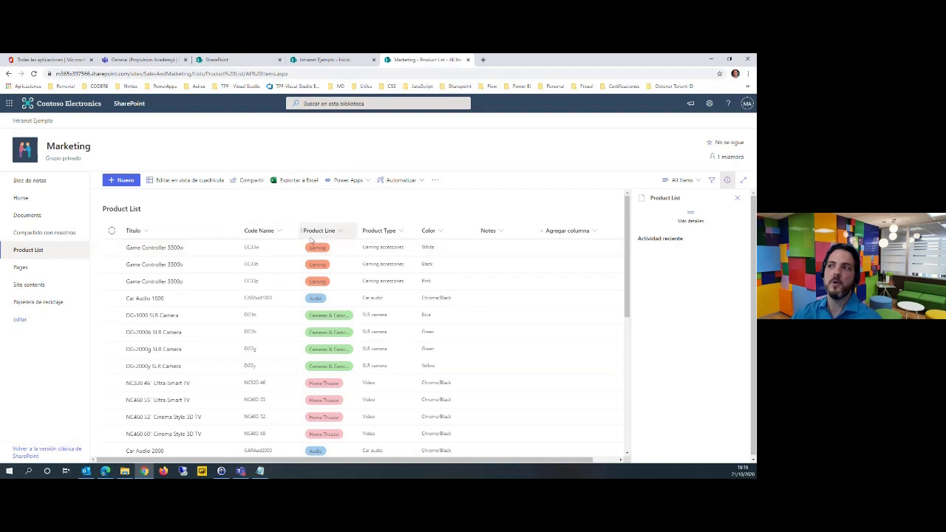
Look at the column types that can be added to the Product List and at the Product Line column's options without changing anything.
click(574, 235)
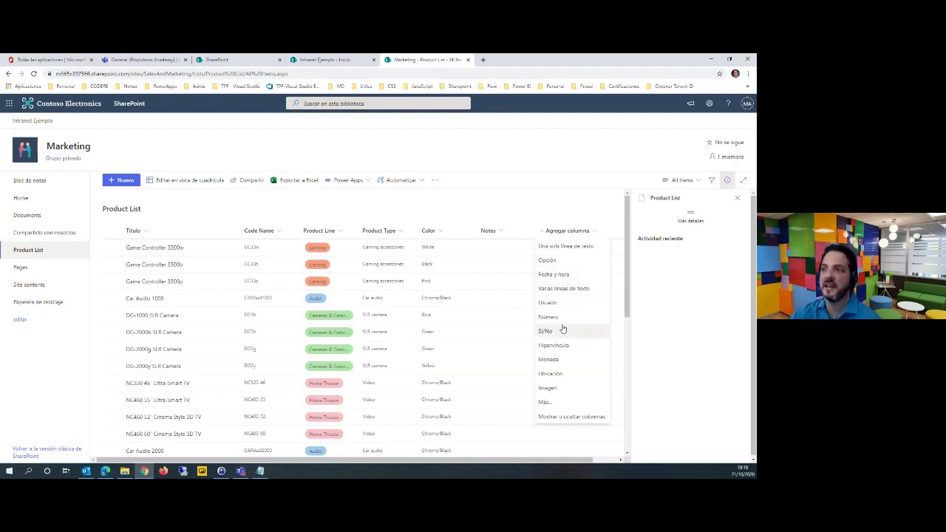
click(507, 209)
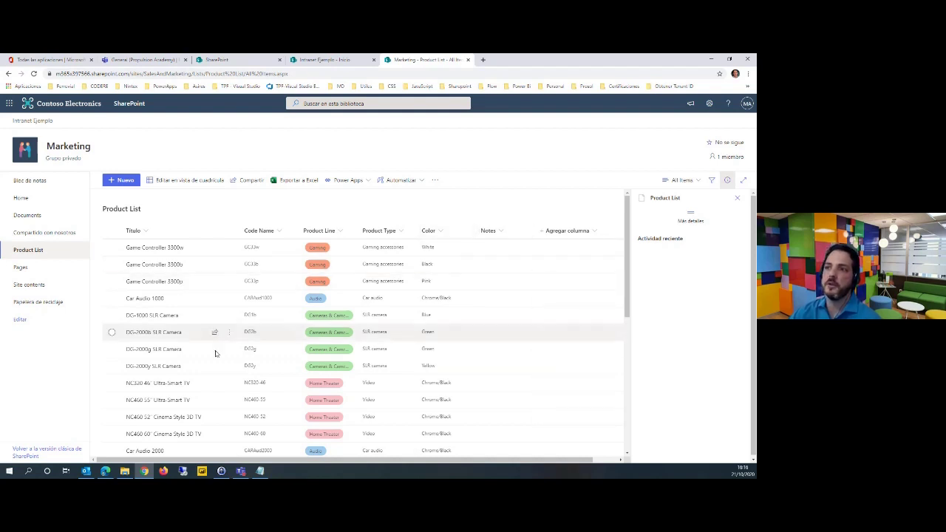
click(342, 233)
click(360, 207)
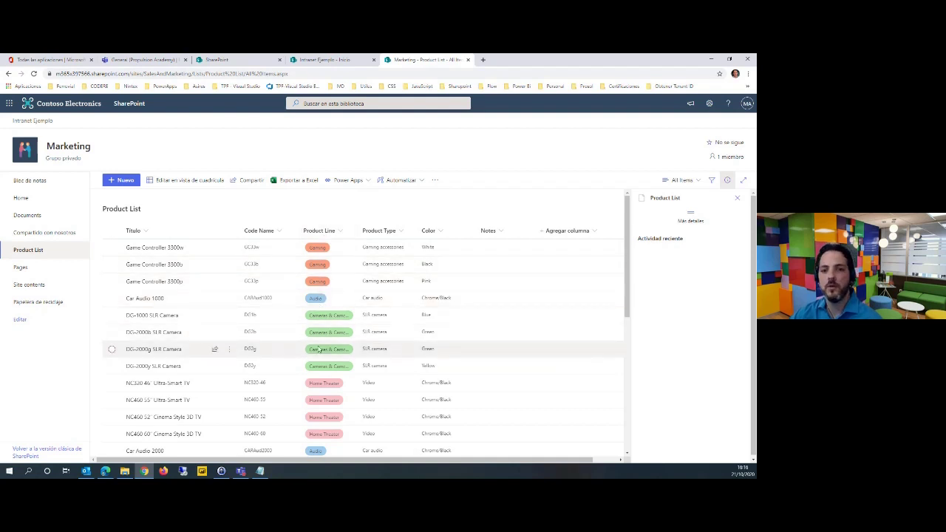
Look through the items of the Product List and return to its beginning.
scroll(328, 360, down, 8)
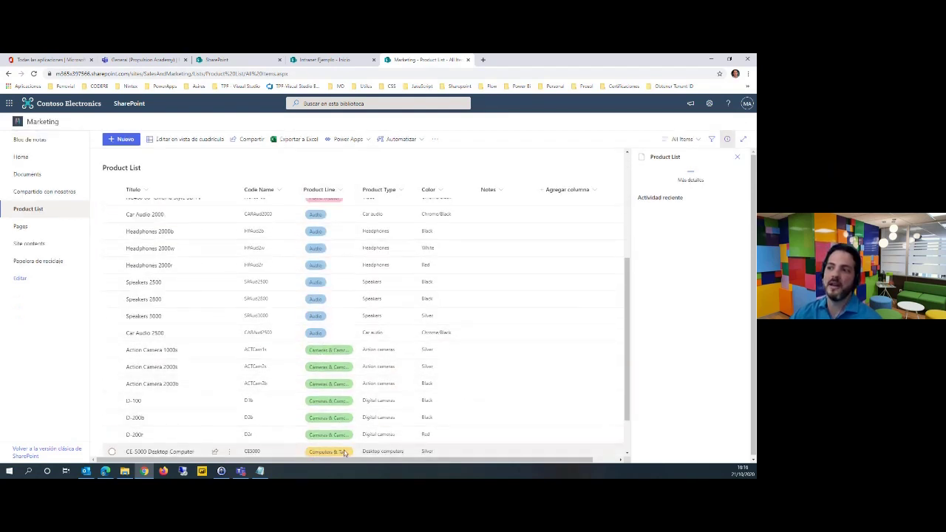
scroll(333, 443, down, 2)
scroll(338, 422, up, 6)
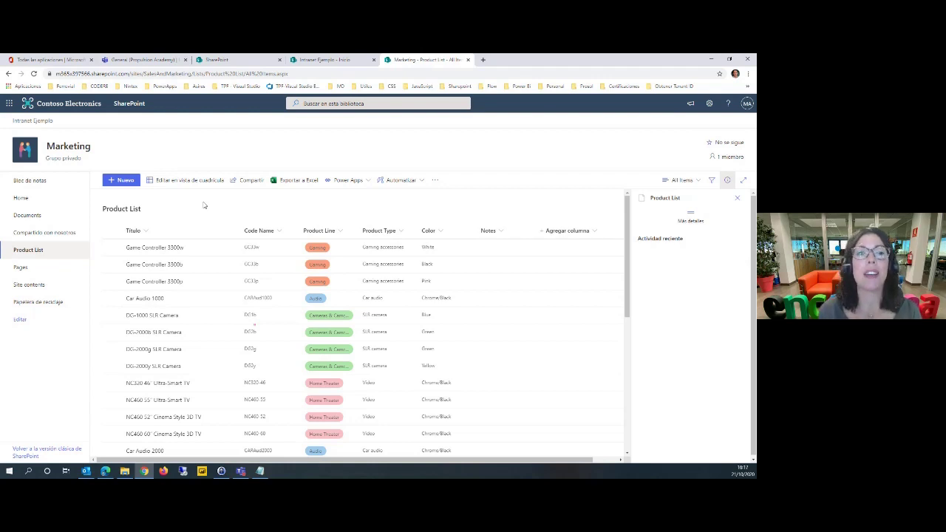
Return to the Marketing site's home page and open the site's advanced permission settings.
click(23, 199)
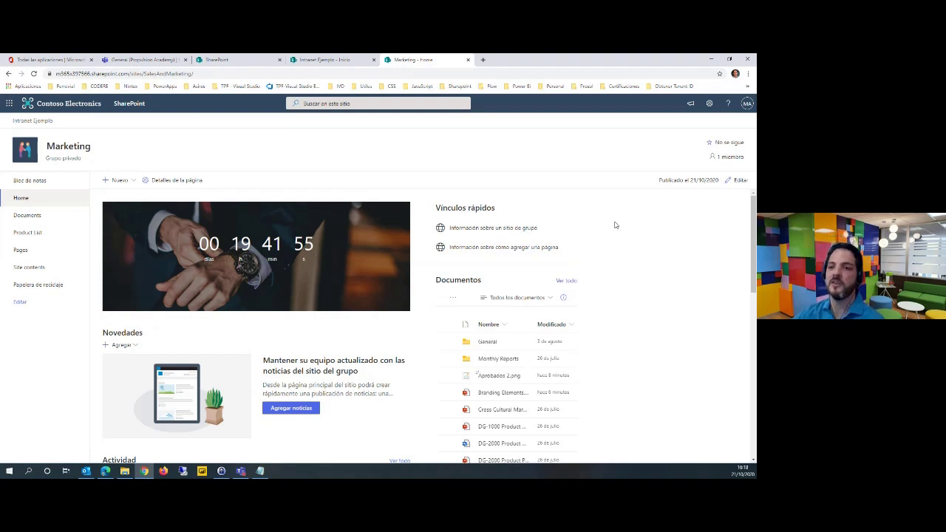
click(710, 108)
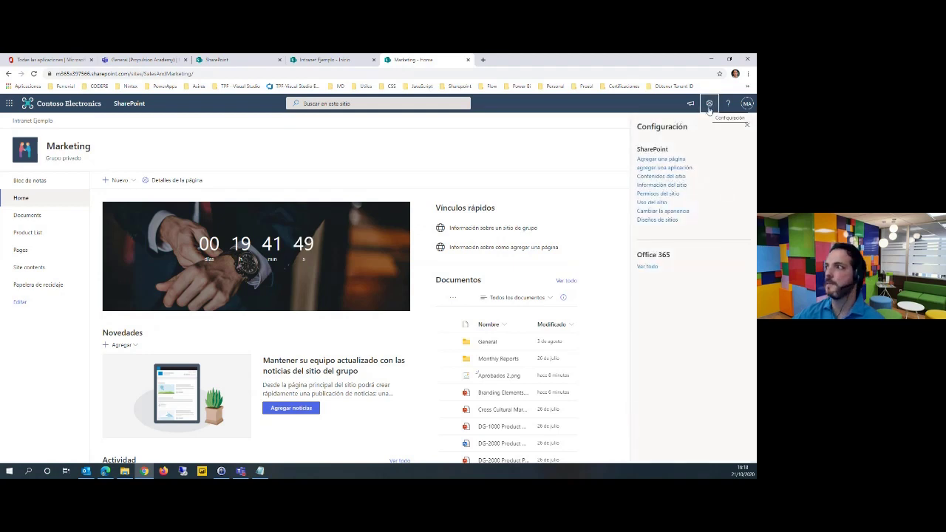
click(663, 195)
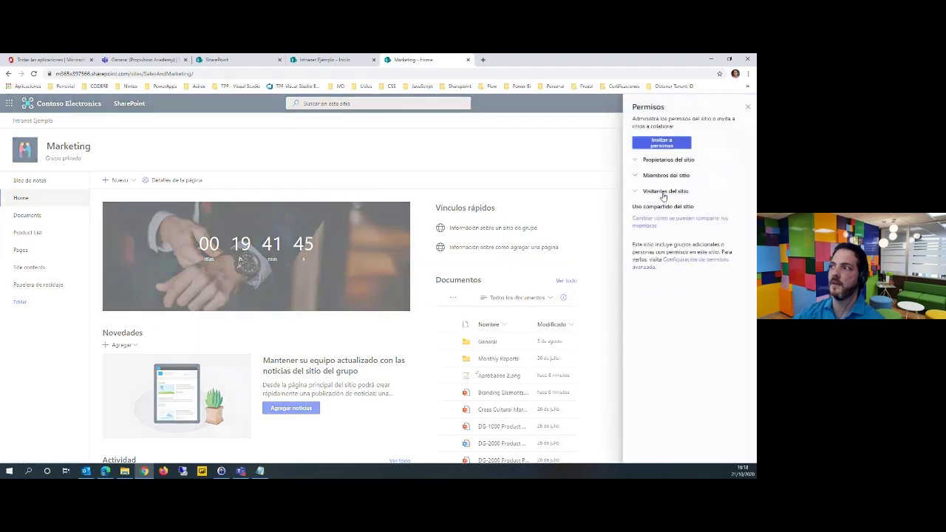
click(684, 264)
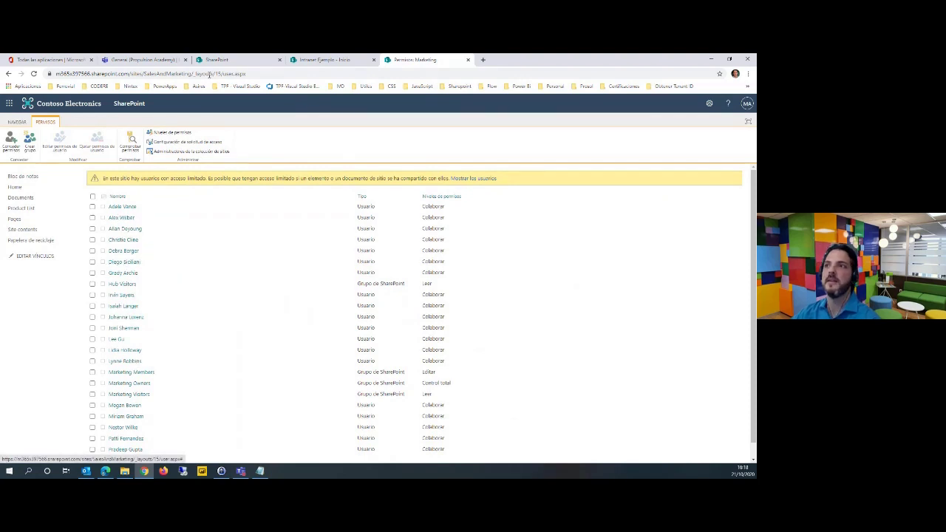
Open the Power BI - Español site from the frequent sites and display its advanced permission settings.
click(315, 60)
click(233, 62)
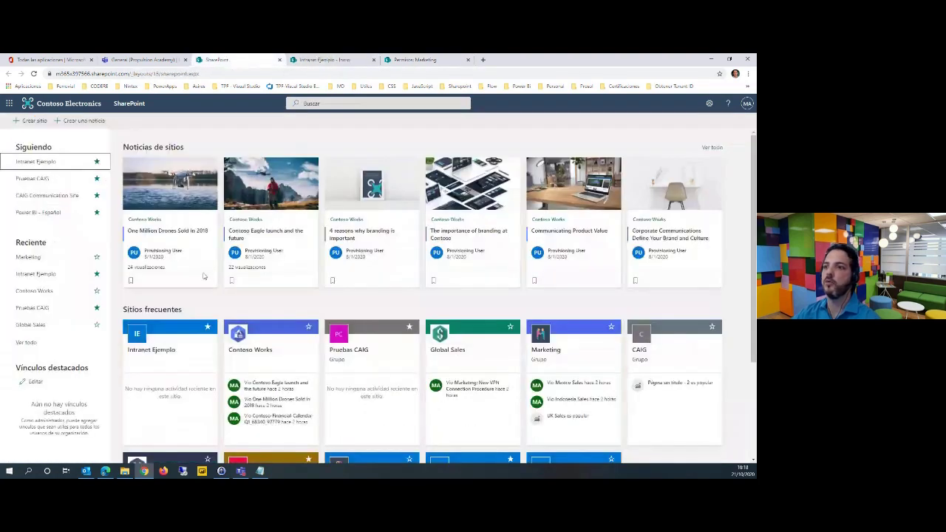
scroll(405, 388, down, 3)
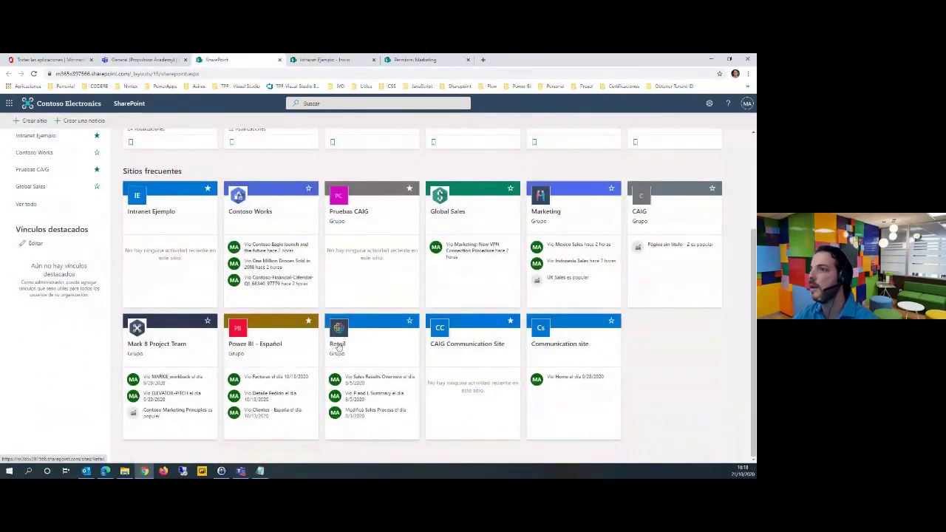
click(270, 344)
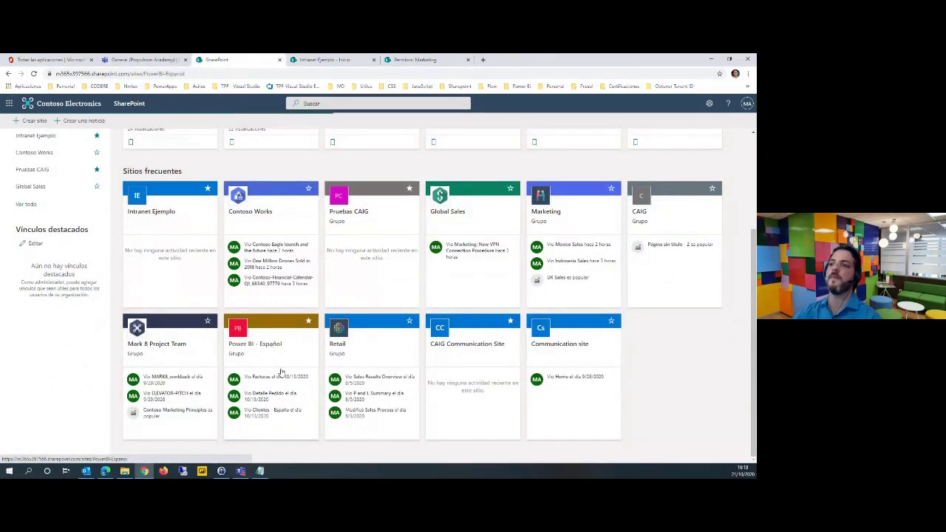
click(709, 102)
click(669, 218)
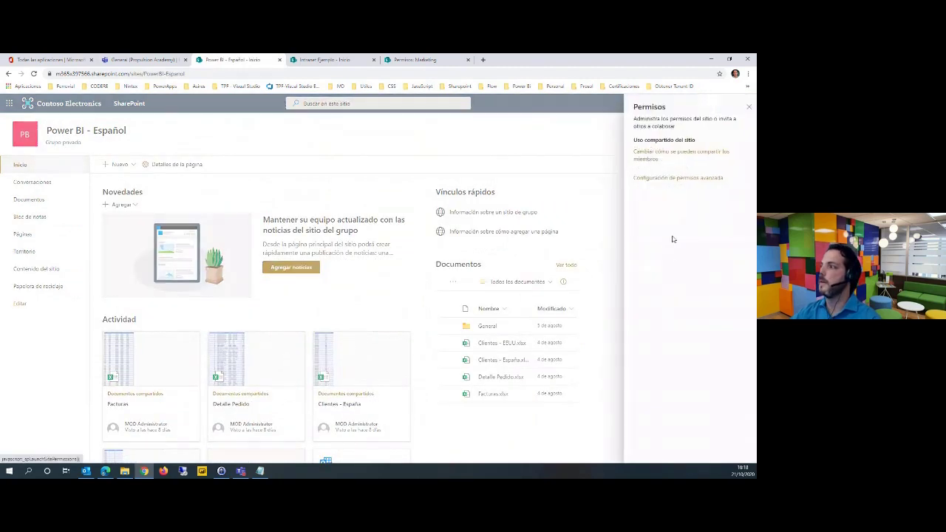
click(675, 244)
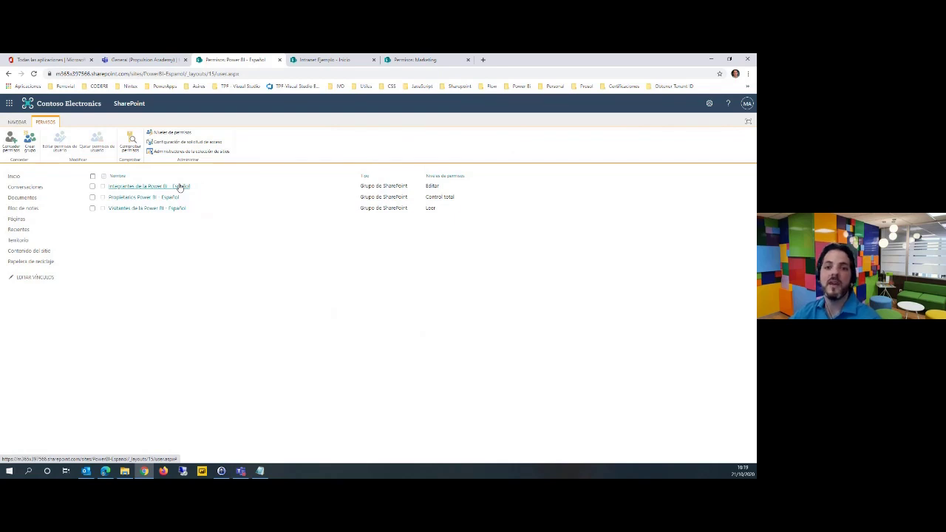
Examine the members group's permission level and the descriptions of the permission levels defined for the Power BI - Español site.
double_click(432, 186)
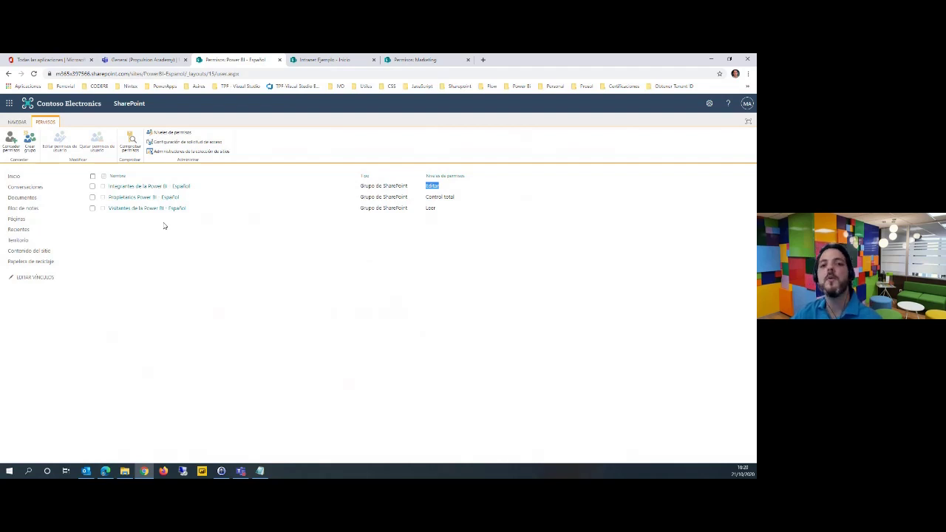
click(174, 133)
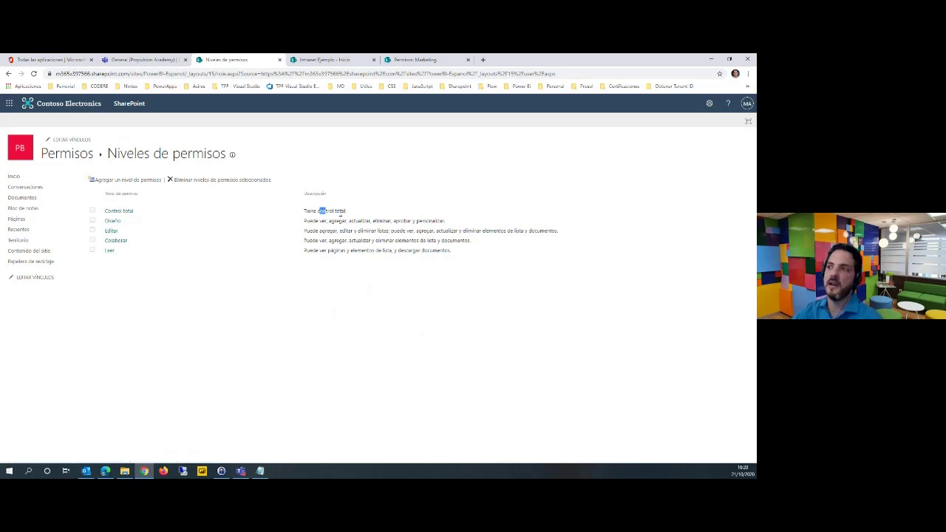
drag(312, 221, 405, 221)
drag(309, 230, 462, 240)
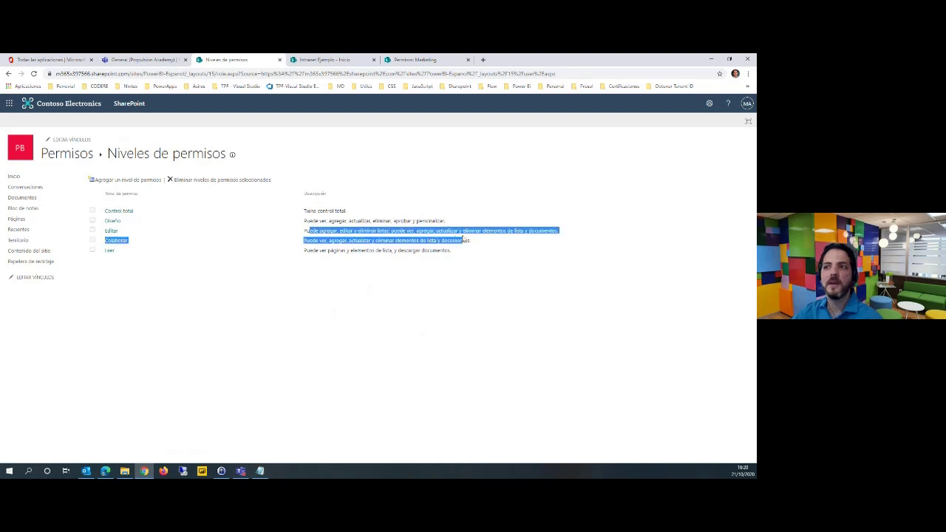
click(336, 252)
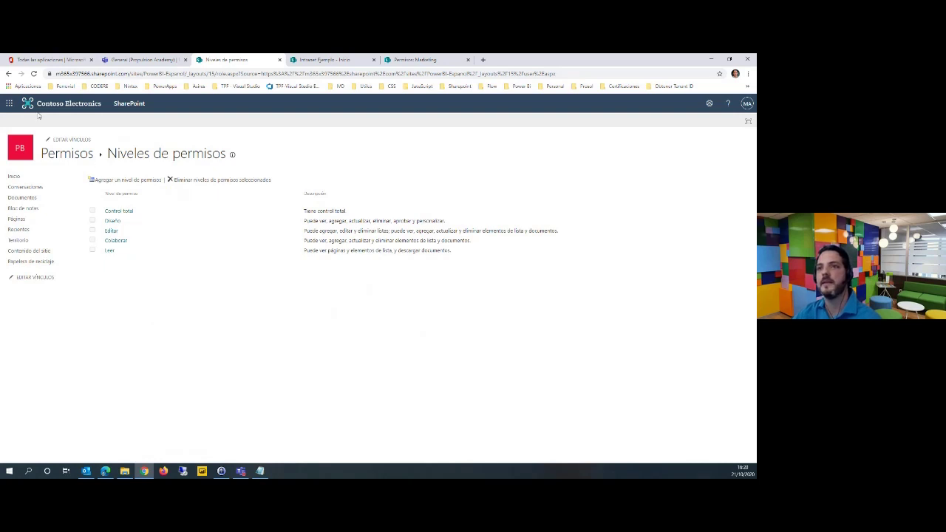
Return to the site's permissions and open the member list of the Integrantes de la Power BI - Español group.
click(7, 74)
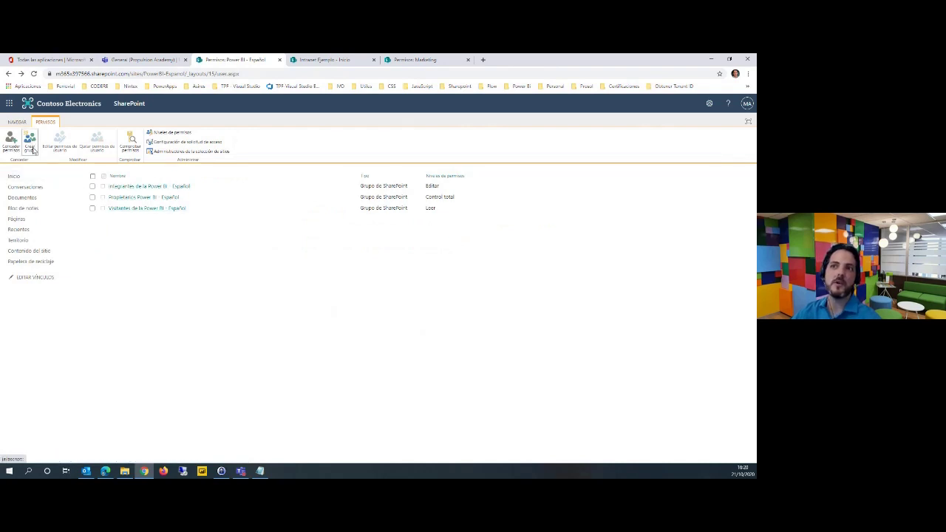
double_click(431, 185)
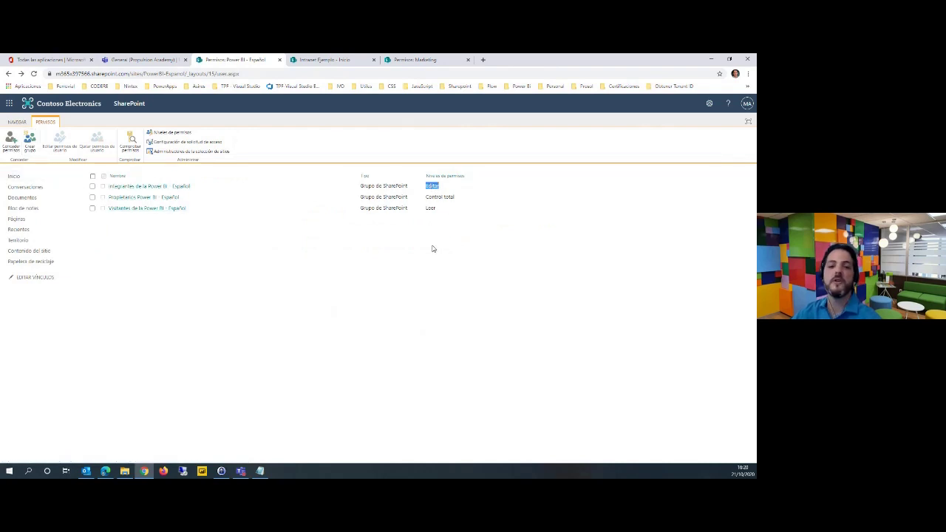
click(142, 189)
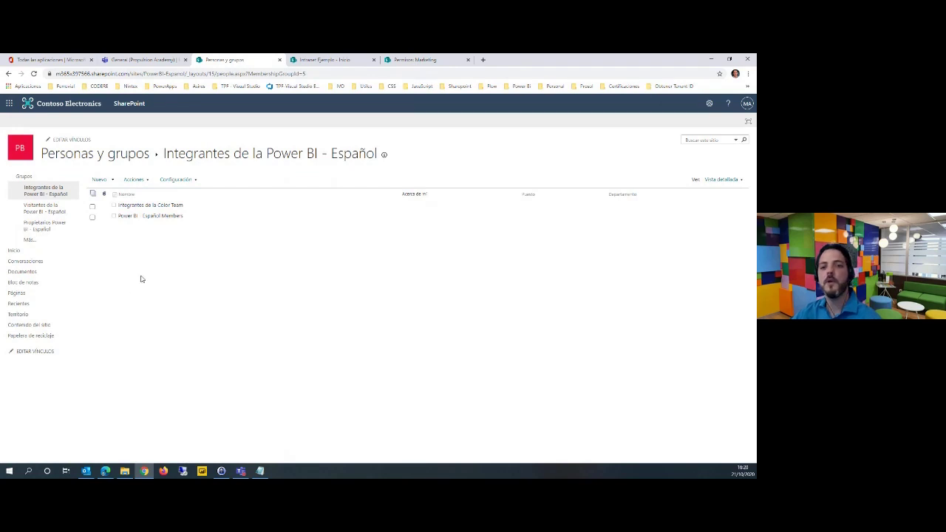
Try adding a user and the Integrantes de la Color Team group to the Integrantes de la Power BI - Español group, and cancel the invitation.
click(105, 181)
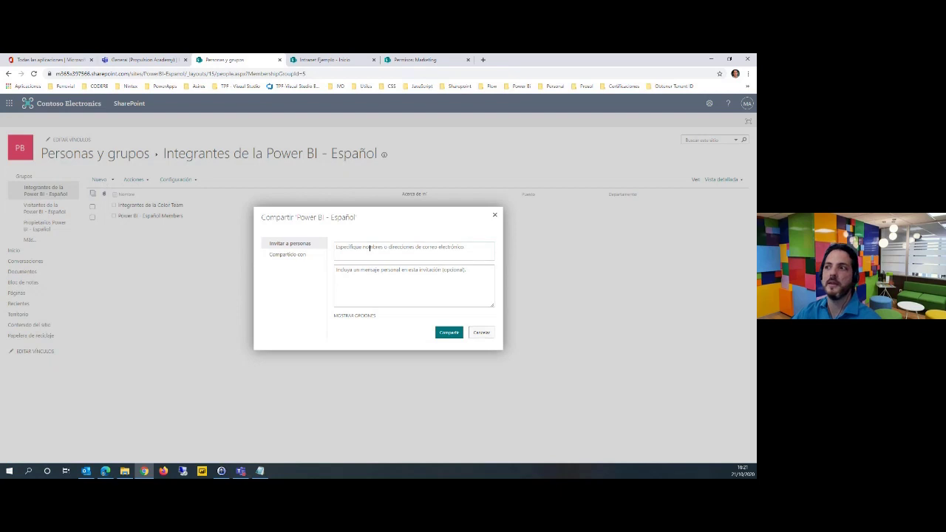
text(amra)
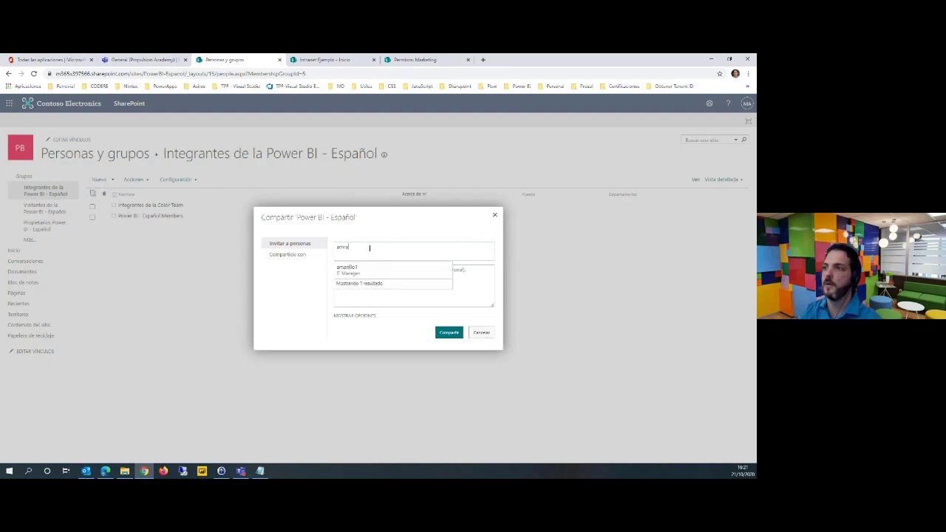
key(BackSpace)
key(BackSpace)
text(a)
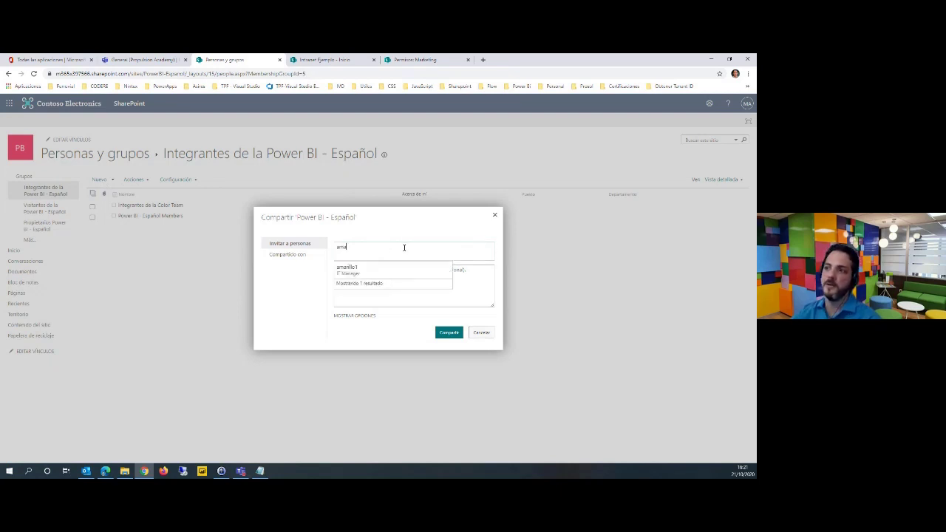
click(368, 273)
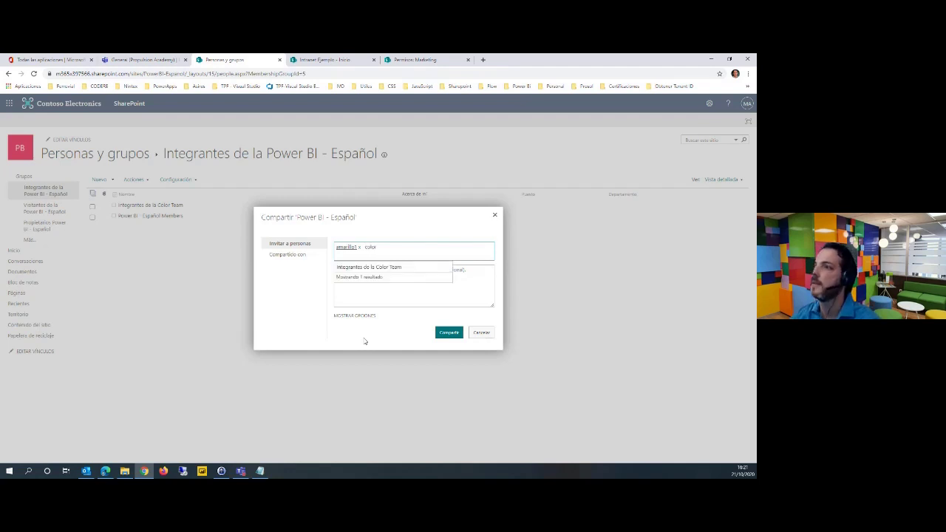
click(387, 267)
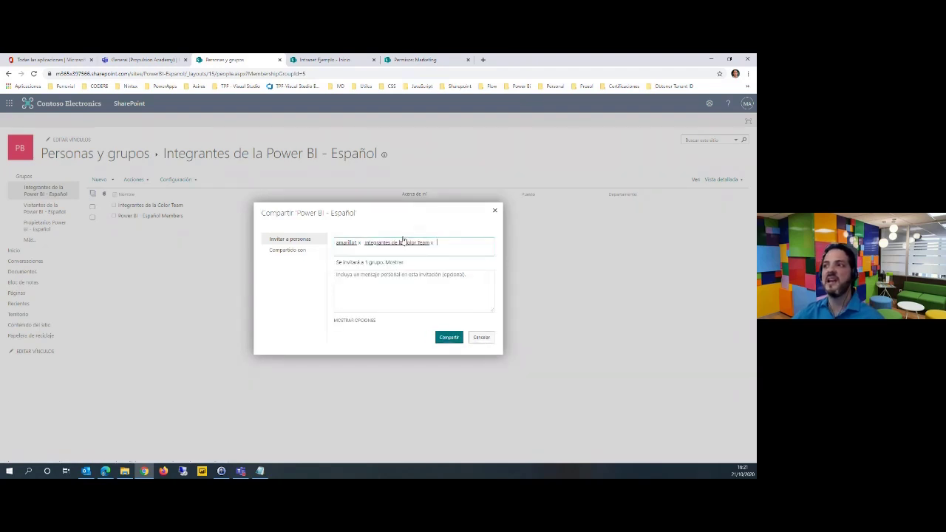
click(399, 246)
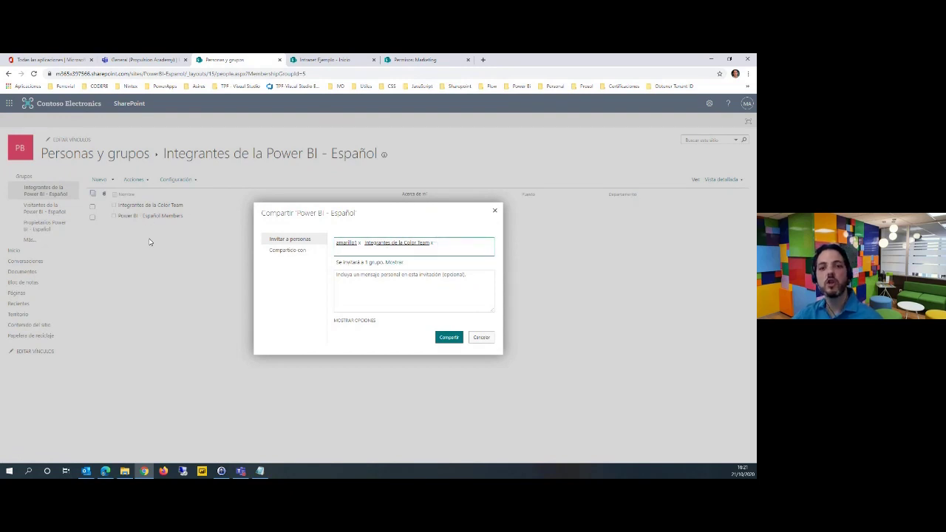
click(407, 246)
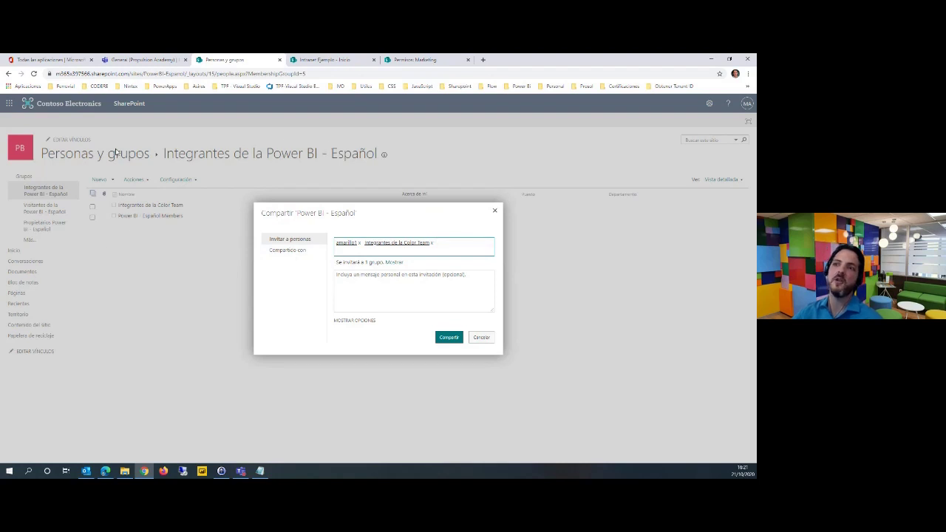
click(487, 344)
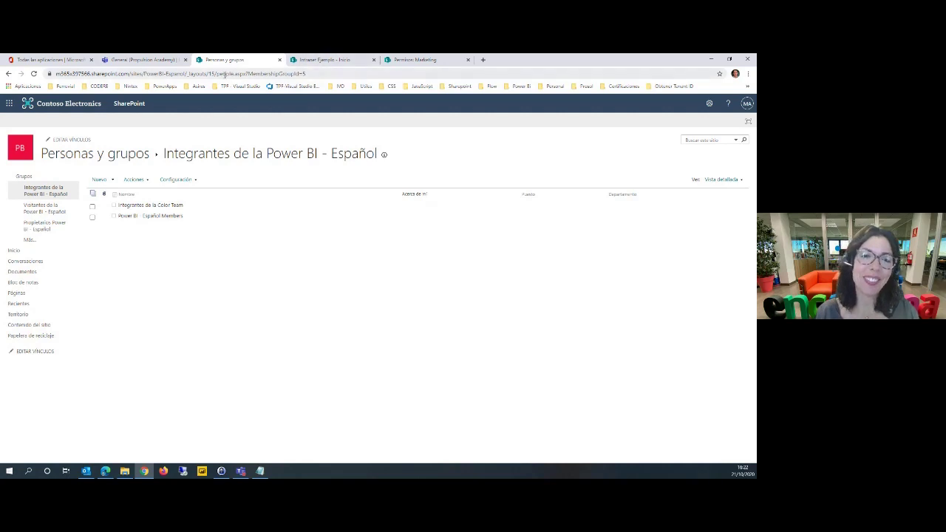
Switch to the Intranet Ejemplo home page and look over its site tiles and the Novedades and Eventos sections.
click(325, 59)
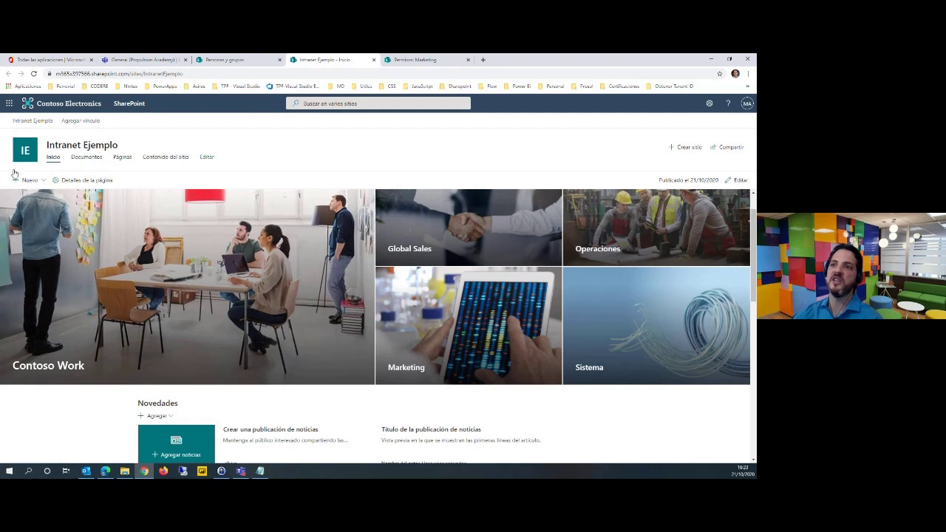
scroll(314, 316, down, 2)
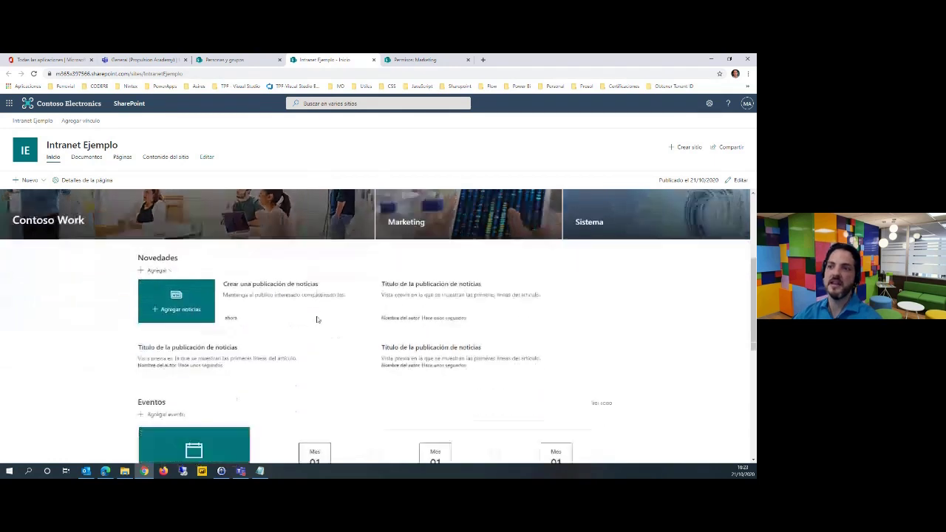
scroll(234, 263, up, 2)
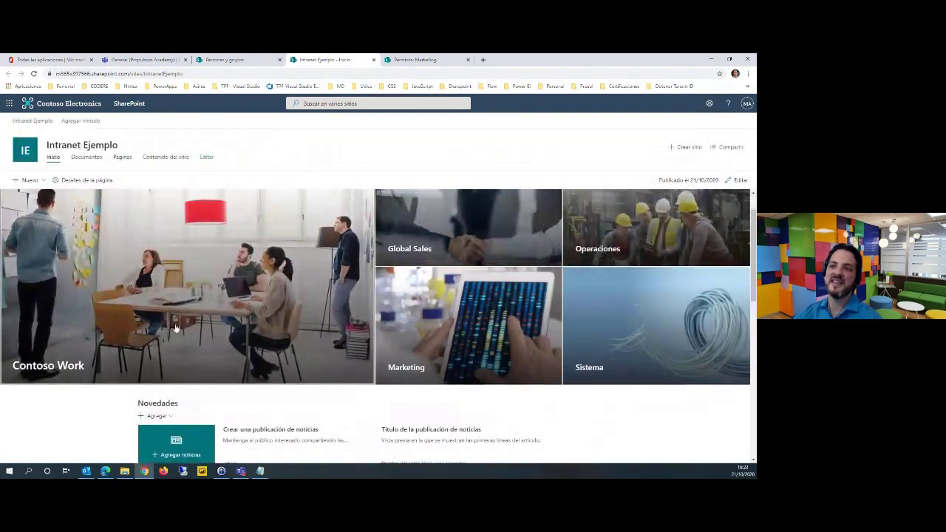
scroll(272, 406, down, 1)
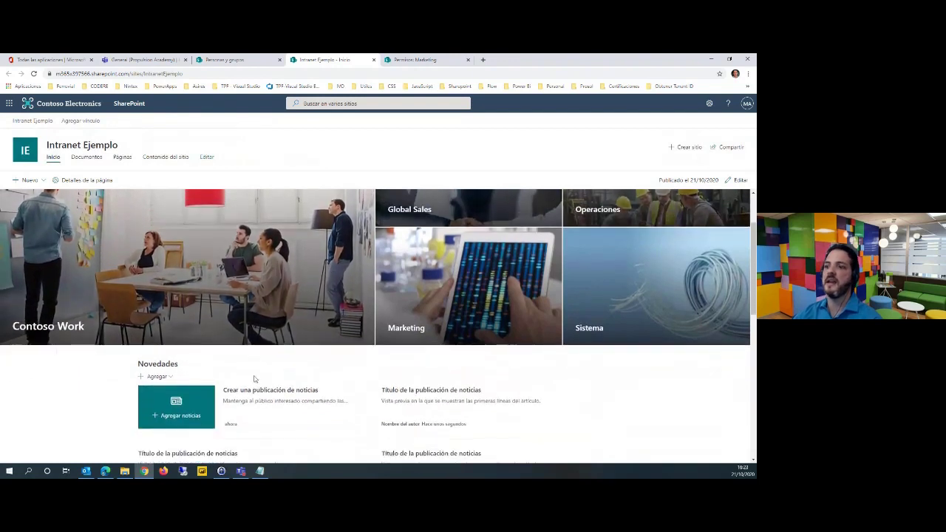
scroll(206, 386, down, 1)
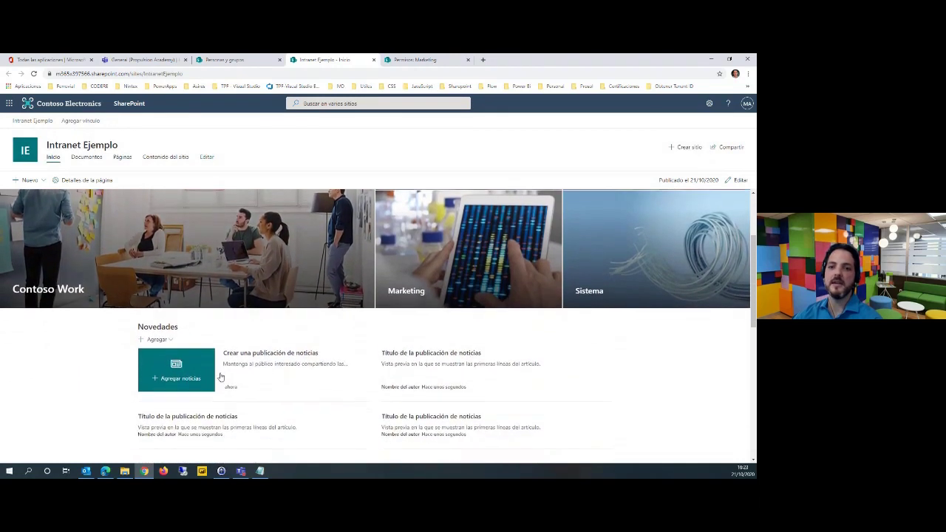
scroll(300, 383, down, 1)
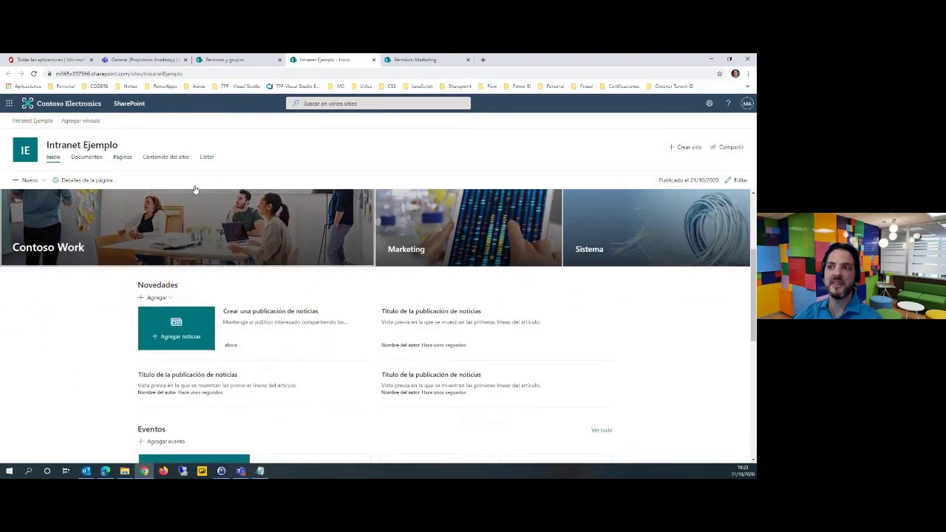
Put the Intranet Ejemplo home page in edit mode and browse the web parts available above the Novedades section, without adding any.
scroll(253, 344, up, 4)
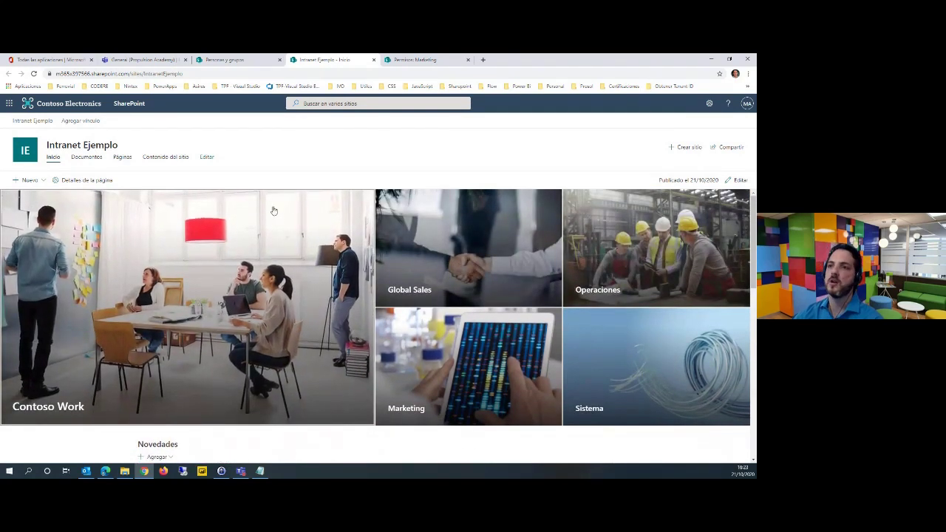
click(737, 180)
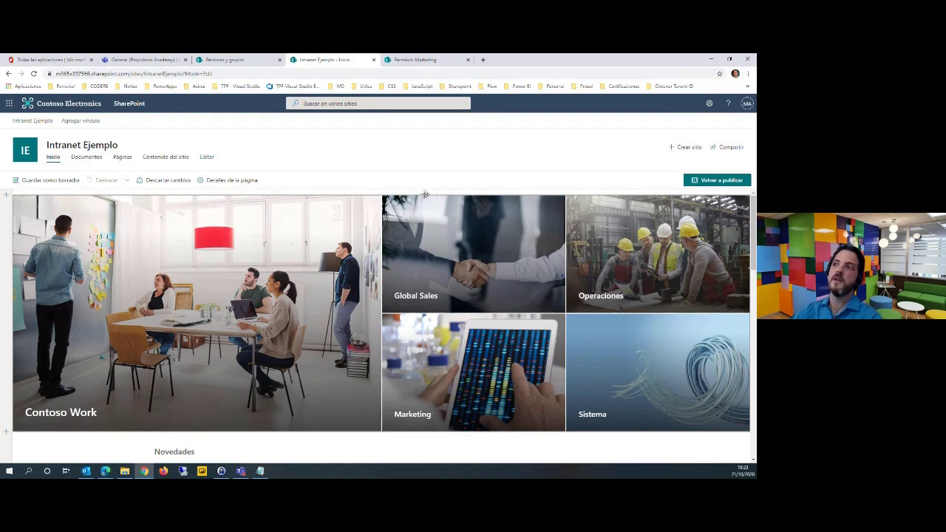
scroll(378, 260, down, 3)
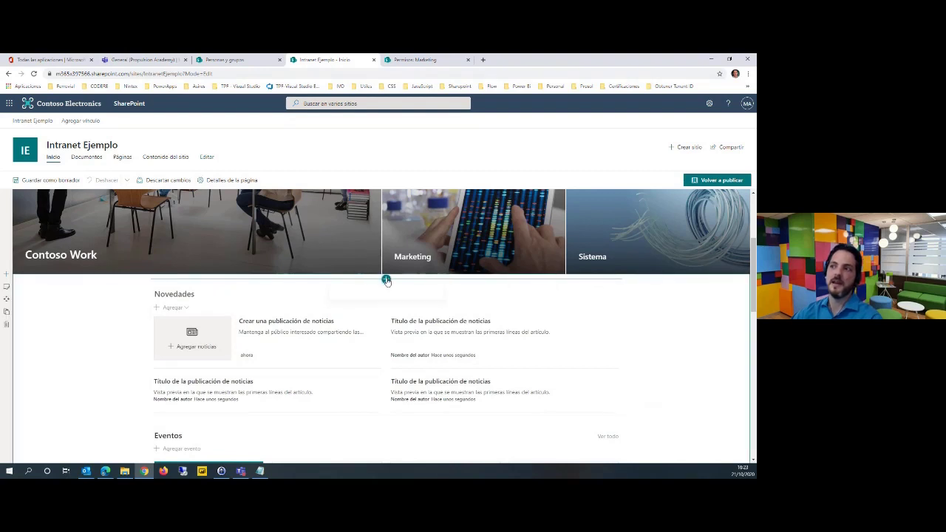
click(386, 280)
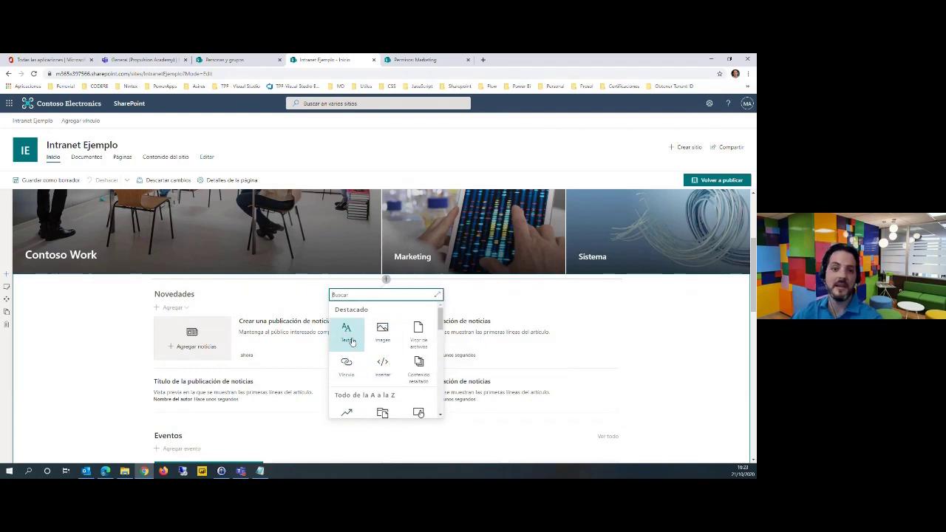
scroll(385, 357, down, 1)
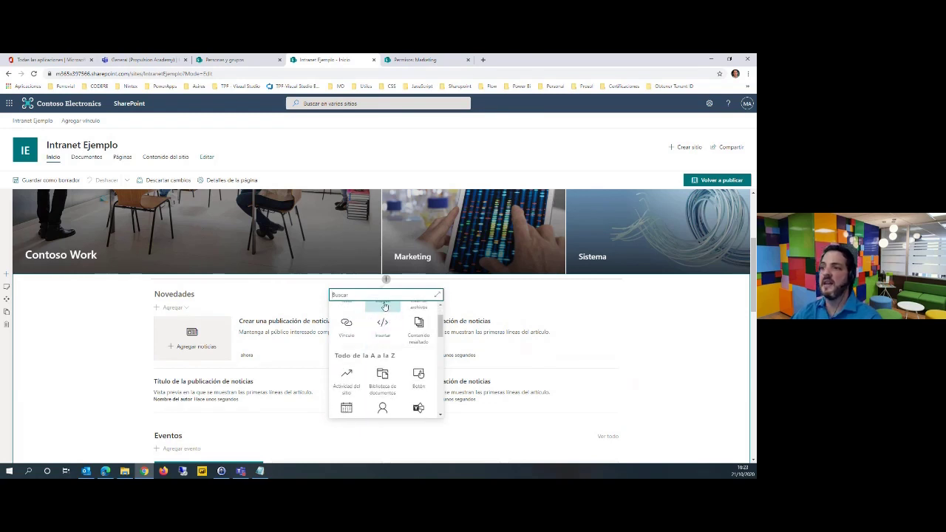
scroll(414, 365, down, 5)
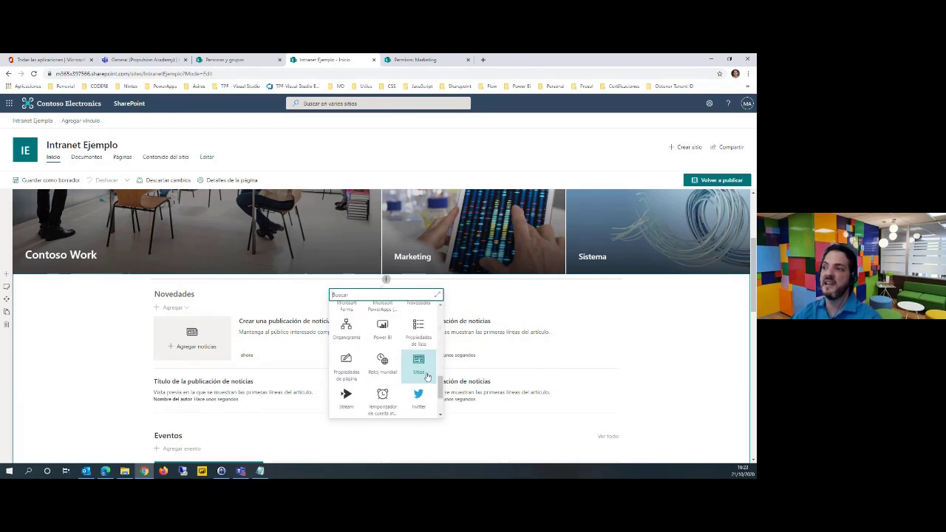
scroll(419, 369, up, 1)
scroll(396, 403, down, 1)
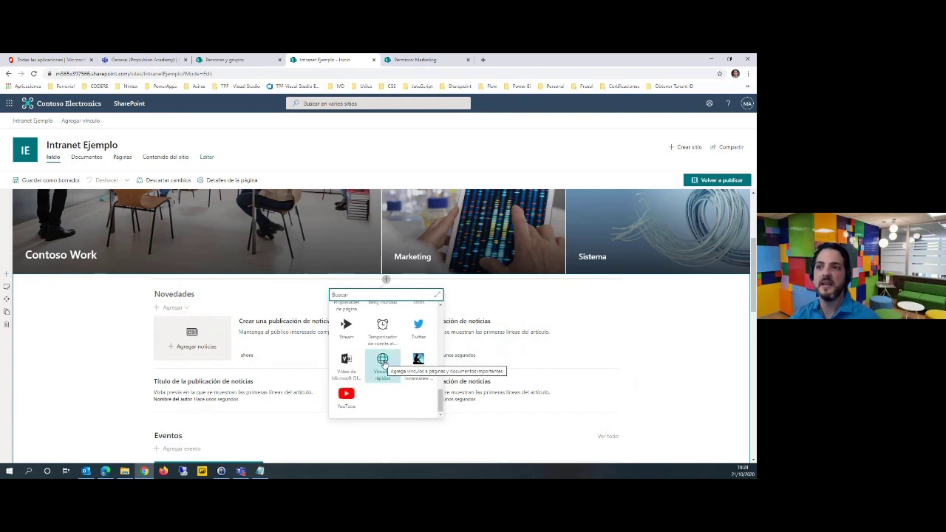
scroll(383, 362, up, 1)
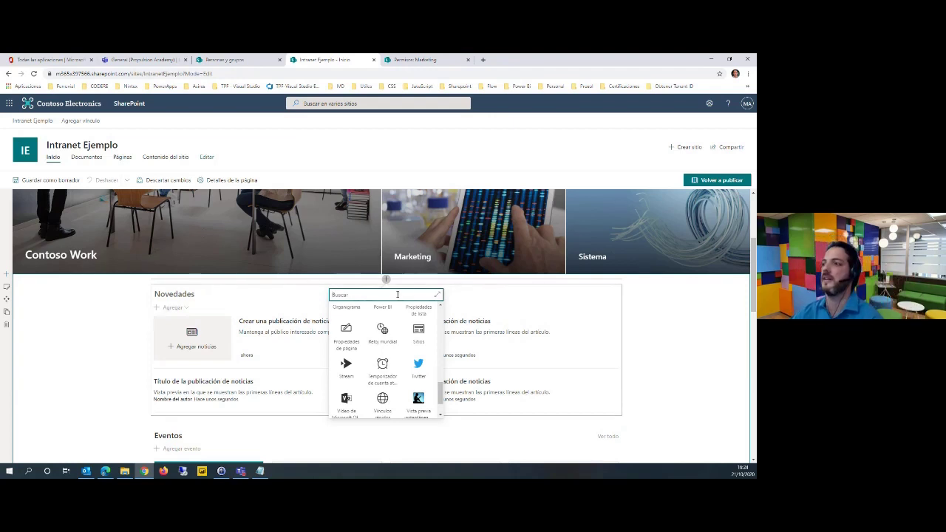
click(507, 285)
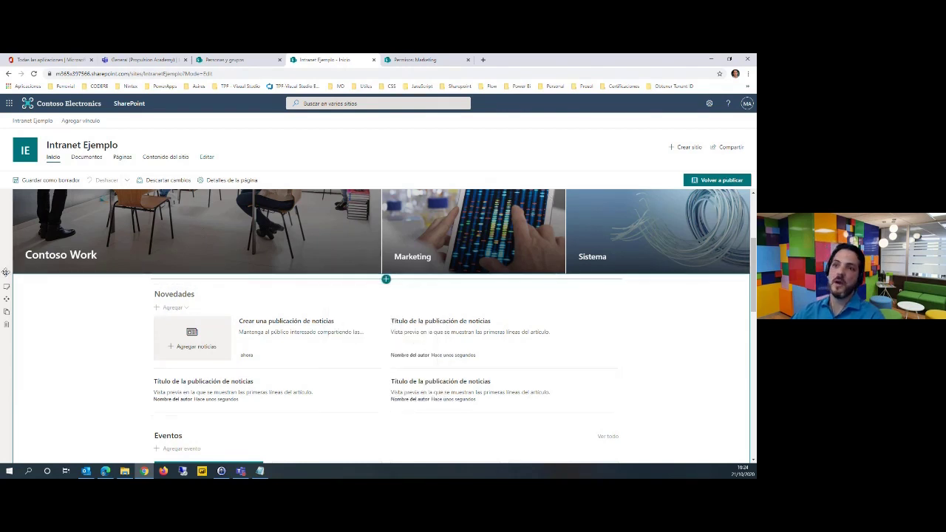
Review the section layouts offered between the site tiles and Novedades, and republish the home page.
scroll(188, 291, up, 2)
scroll(189, 291, down, 1)
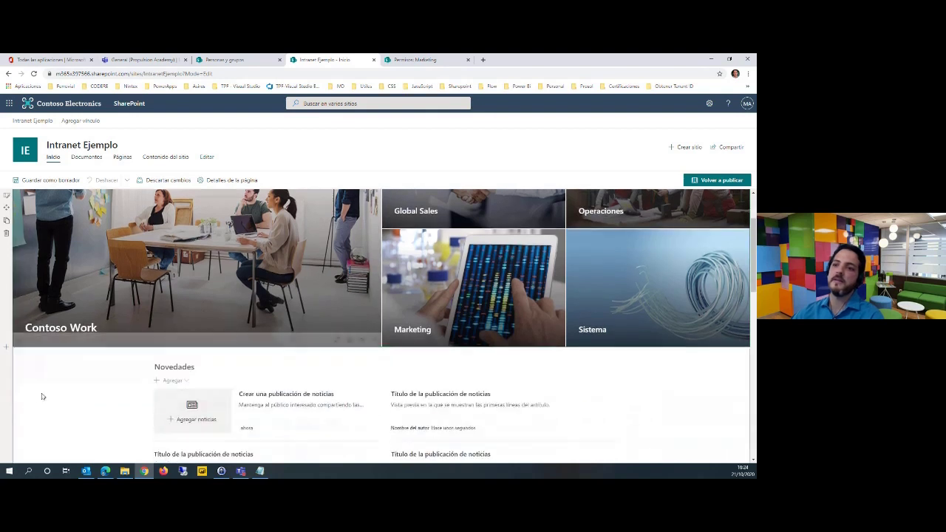
click(6, 347)
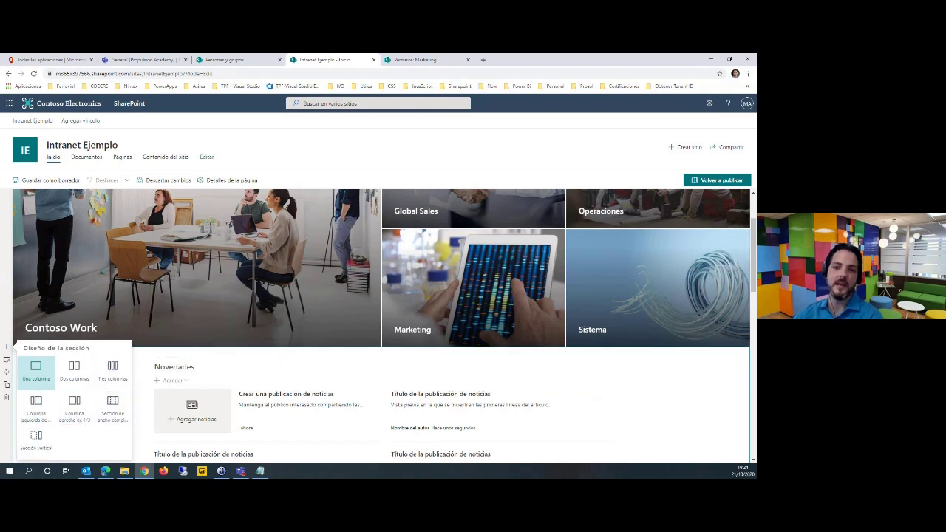
click(45, 442)
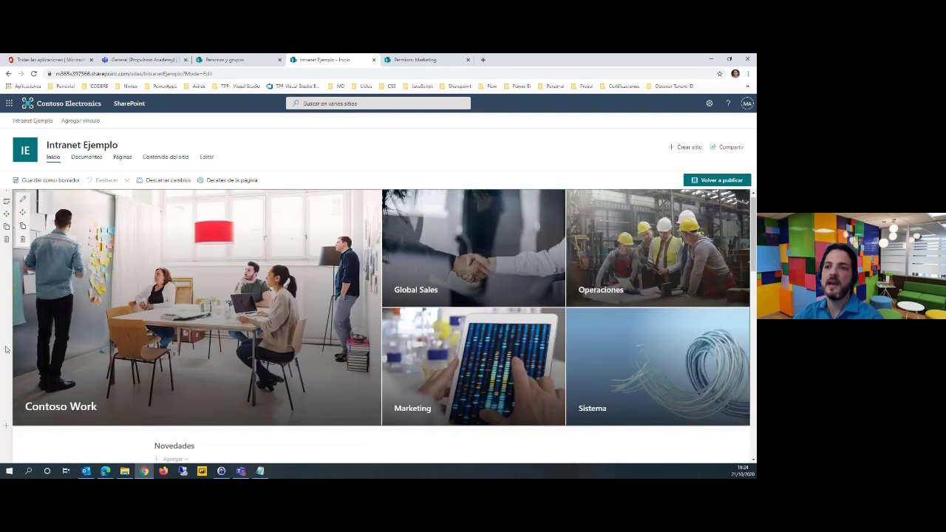
scroll(370, 310, down, 2)
scroll(517, 259, up, 2)
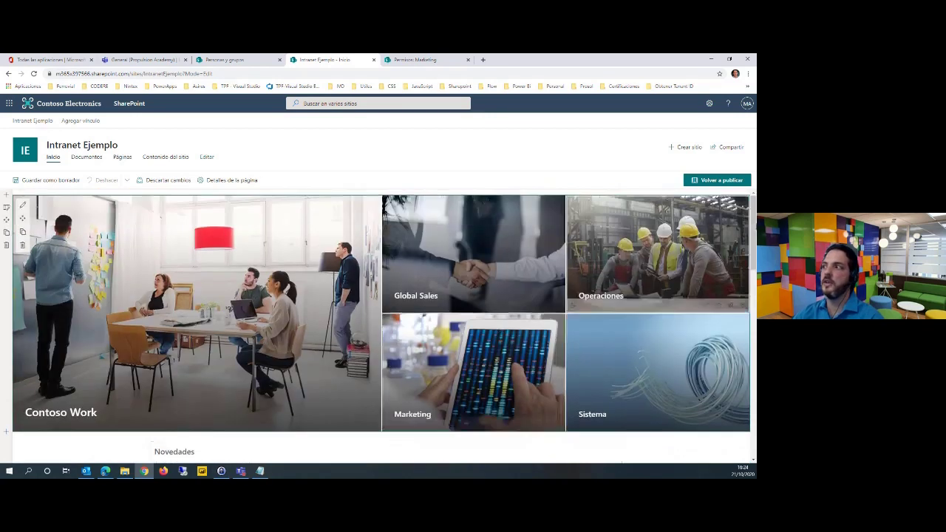
click(720, 181)
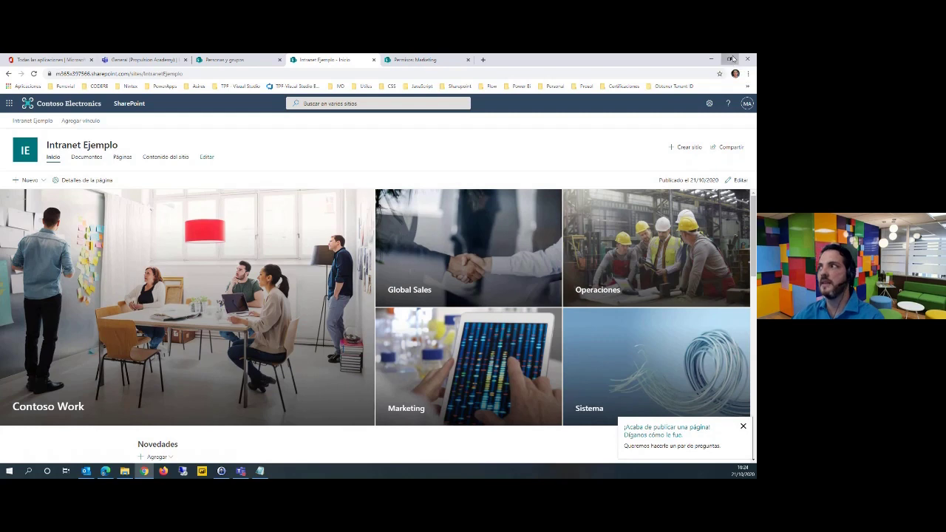
Shrink the browser window to check how the home page adapts to a smaller size, and maximize it again.
click(732, 59)
drag(658, 324, 670, 353)
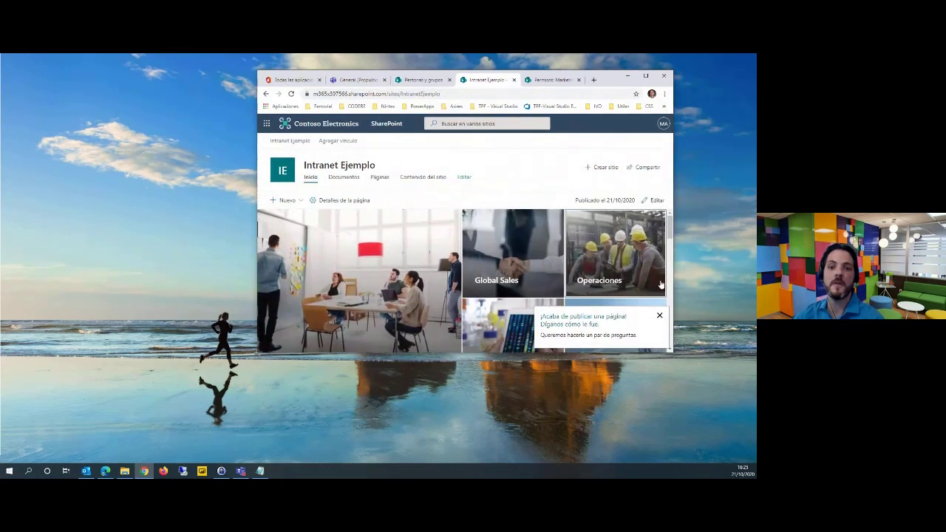
click(645, 76)
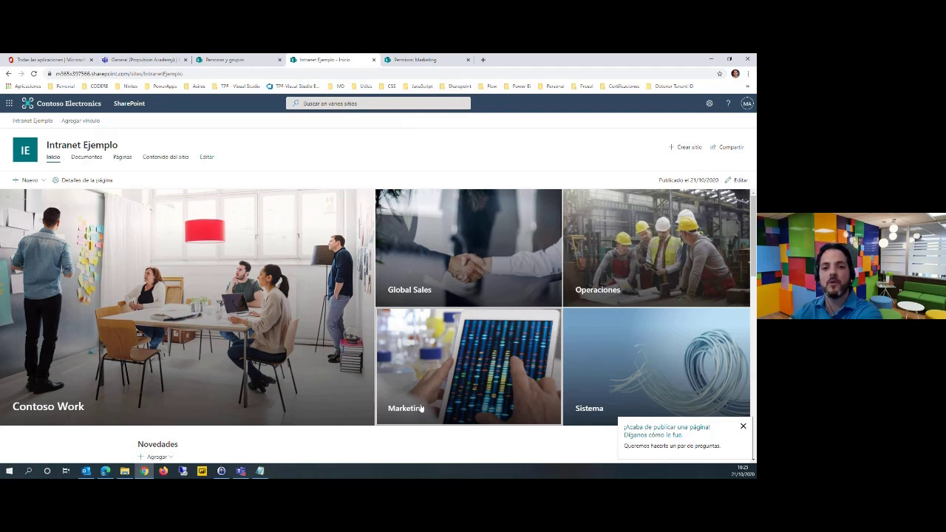
Open the Marketing site from its home page tile and look over its countdown, Novedades, Actividad and Documentos sections.
click(458, 365)
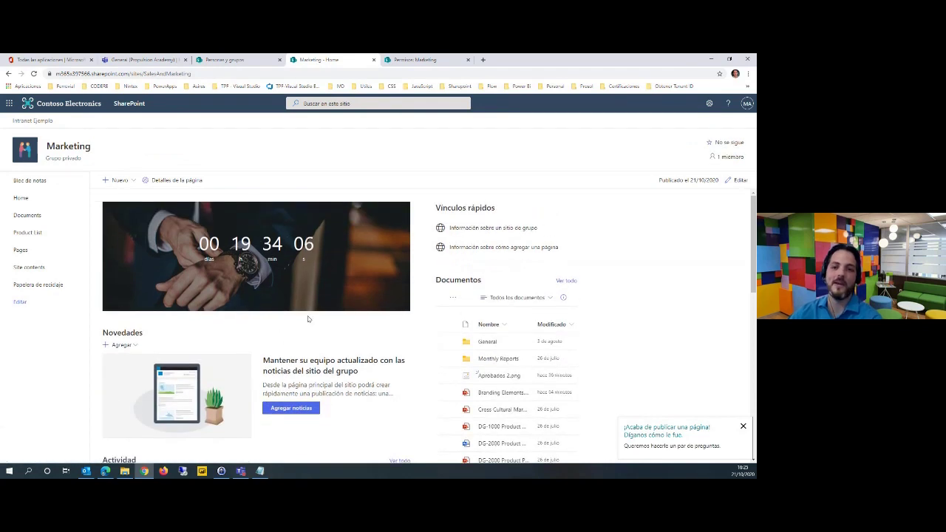
double_click(317, 251)
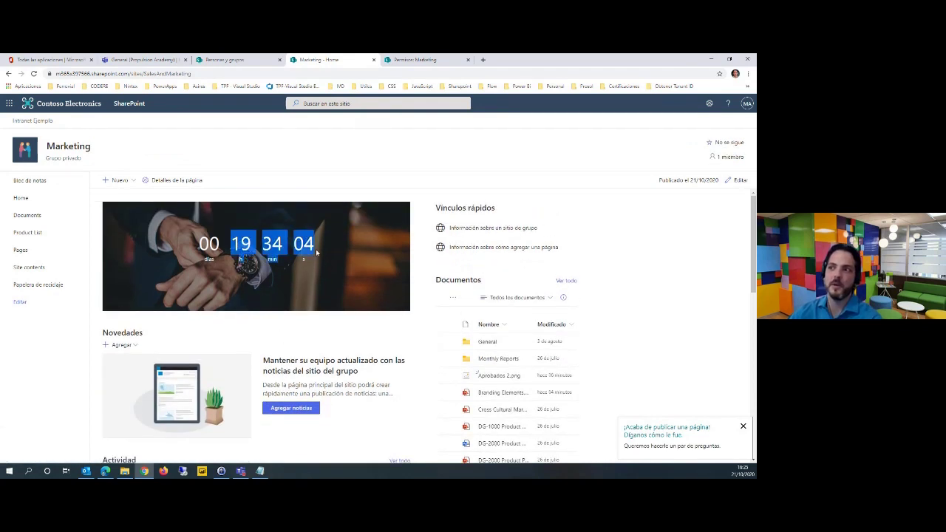
scroll(317, 316, down, 2)
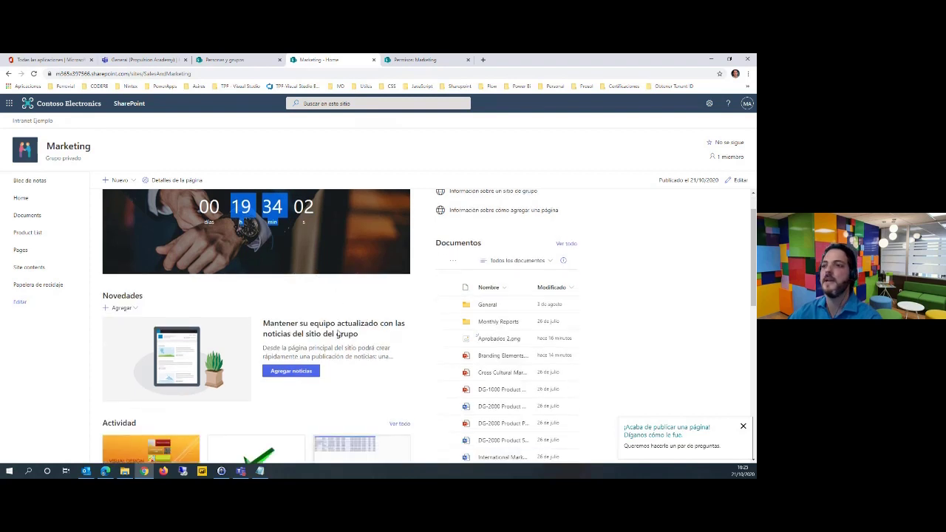
scroll(210, 241, up, 2)
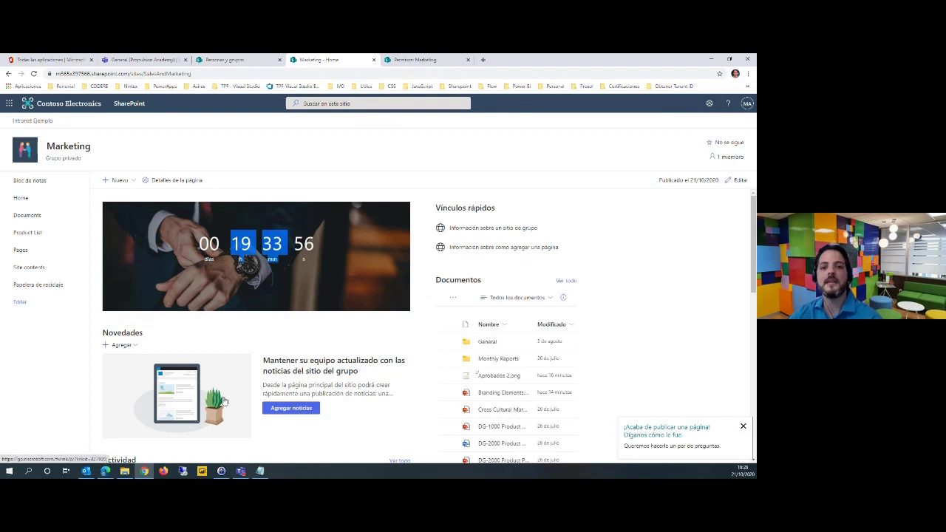
scroll(166, 406, down, 2)
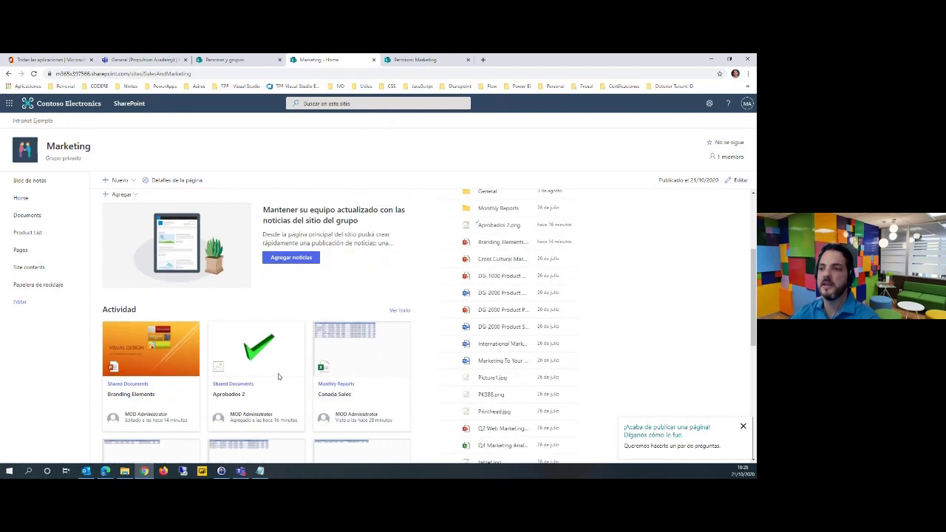
scroll(276, 376, down, 4)
scroll(521, 360, up, 2)
scroll(488, 340, up, 4)
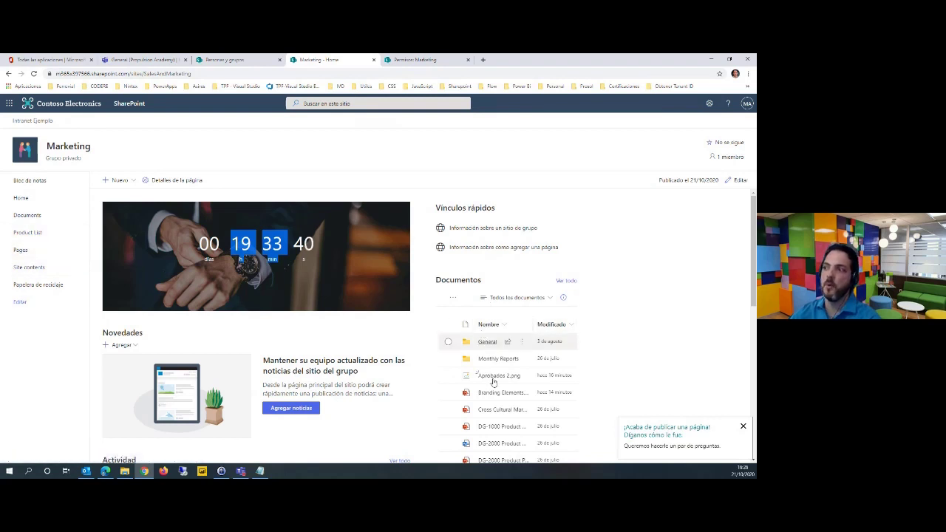
scroll(436, 410, down, 5)
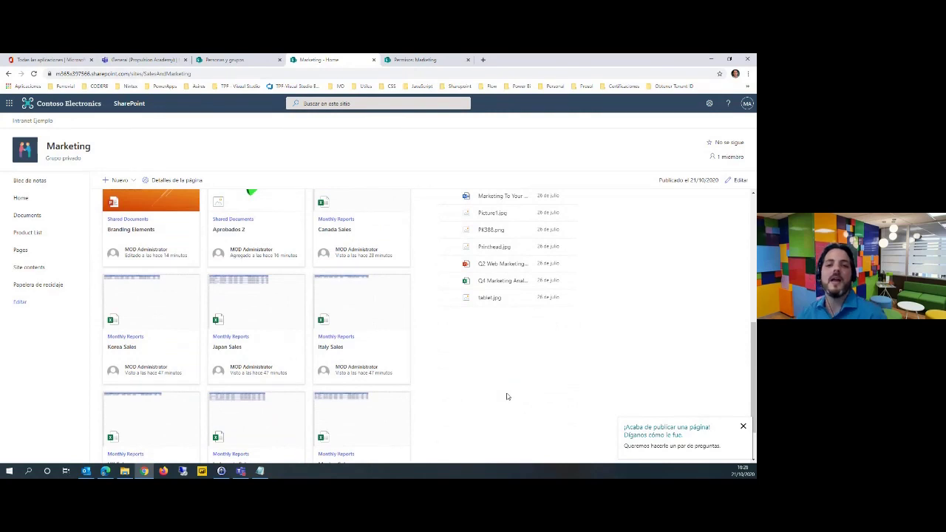
scroll(488, 381, down, 2)
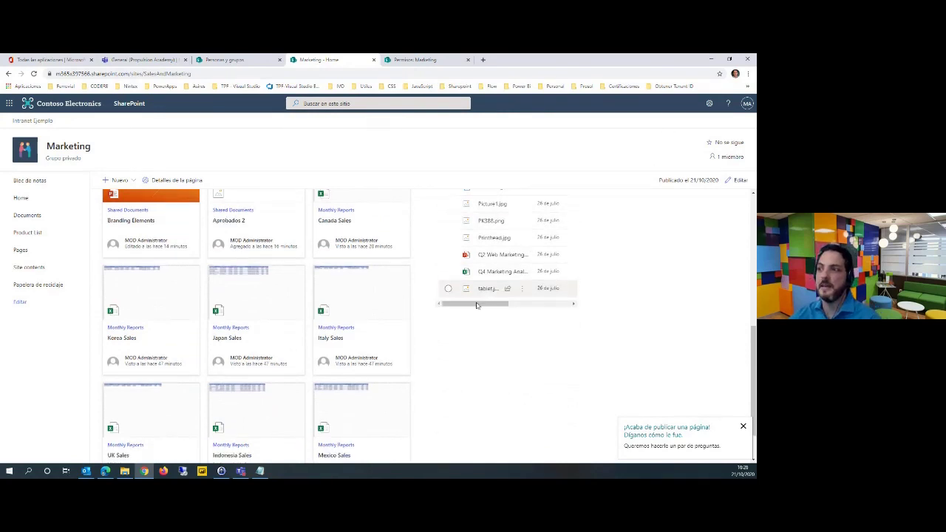
scroll(484, 371, up, 10)
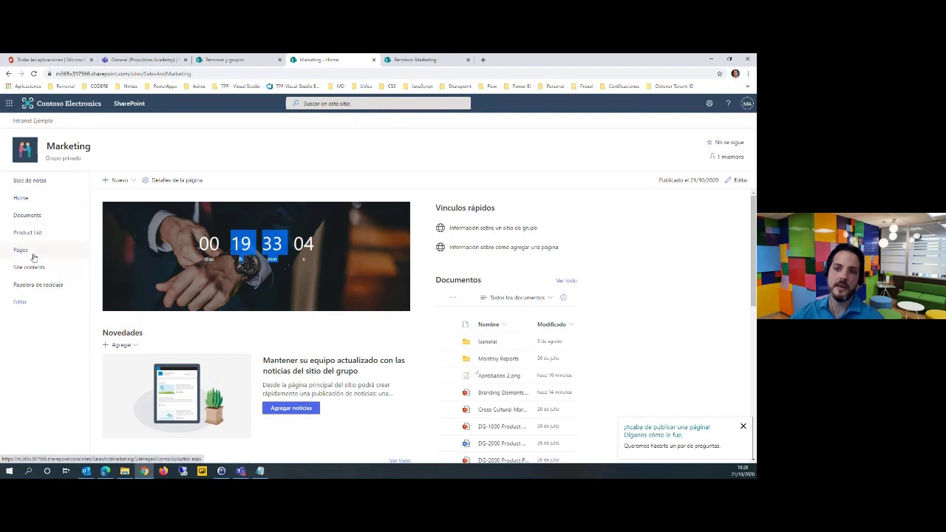
Check the Power BI - Español members group and the Marketing permissions page, and open the Power BI - Español site's home page.
click(245, 60)
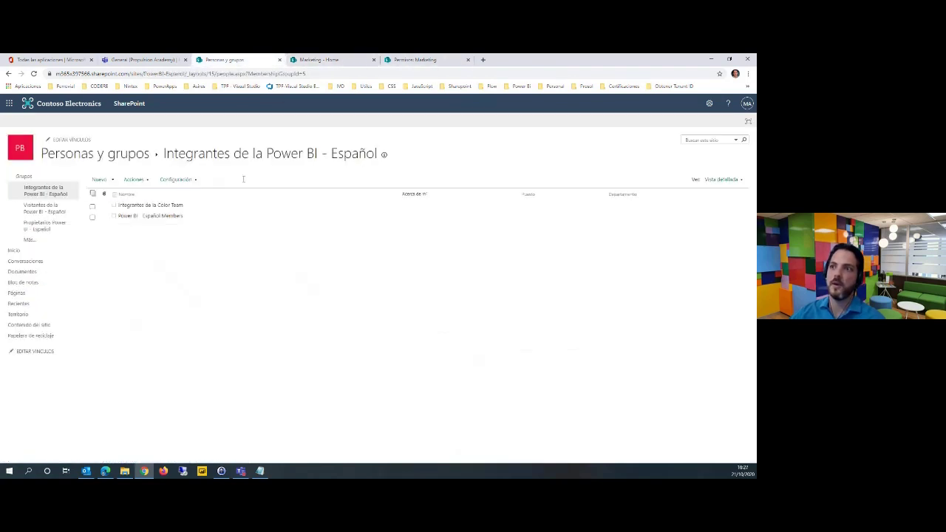
click(397, 62)
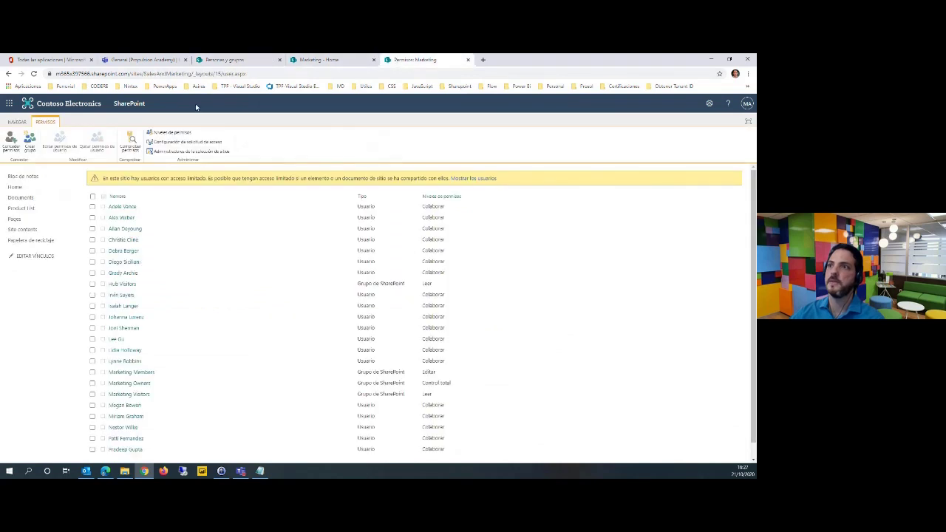
click(215, 62)
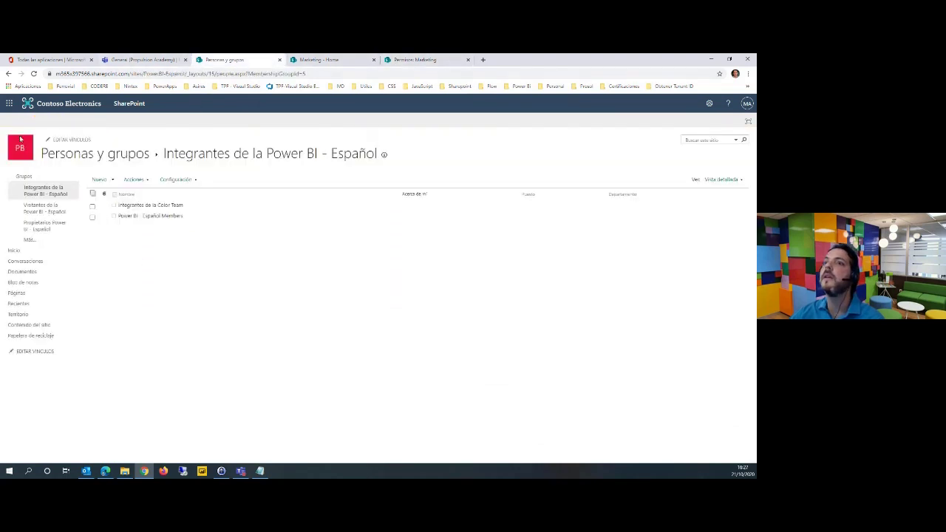
click(21, 249)
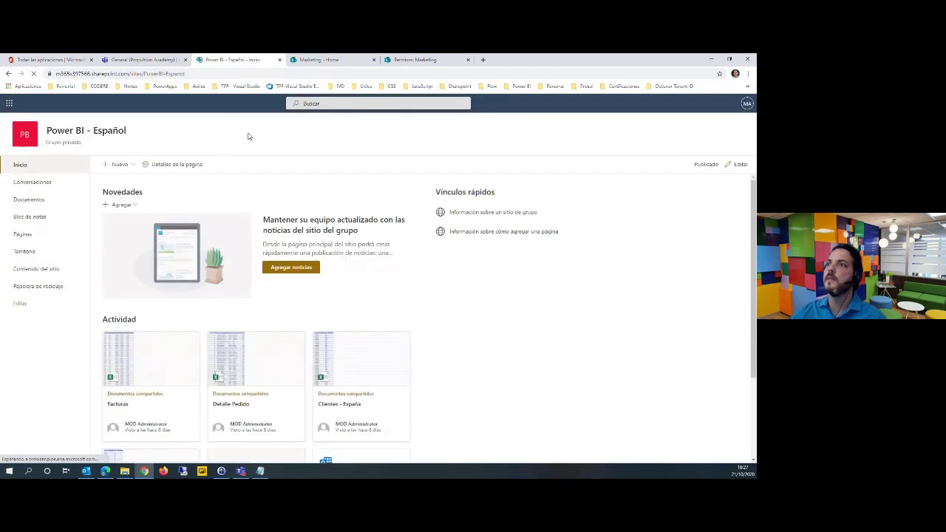
Return to the Intranet Ejemplo site, create a new Word document in its Documentos library, and refresh the library.
key(ctrl+Tab)
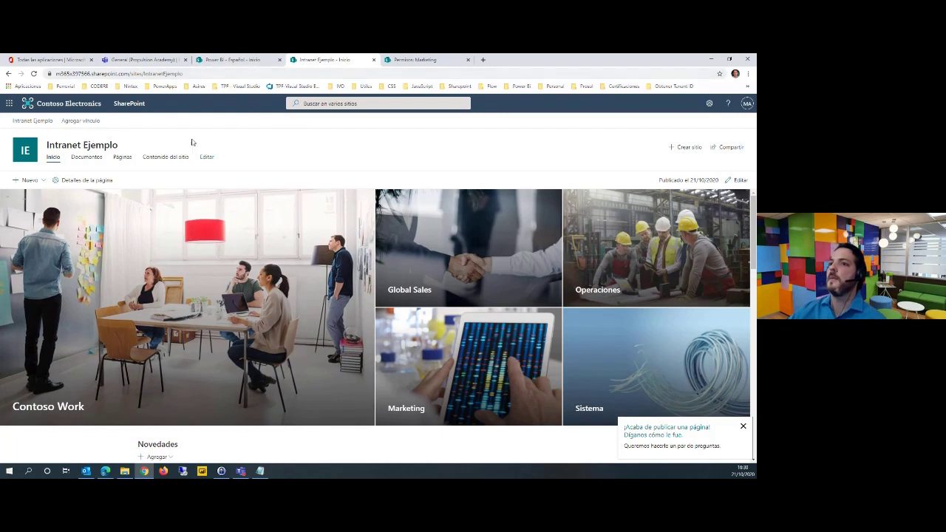
click(434, 60)
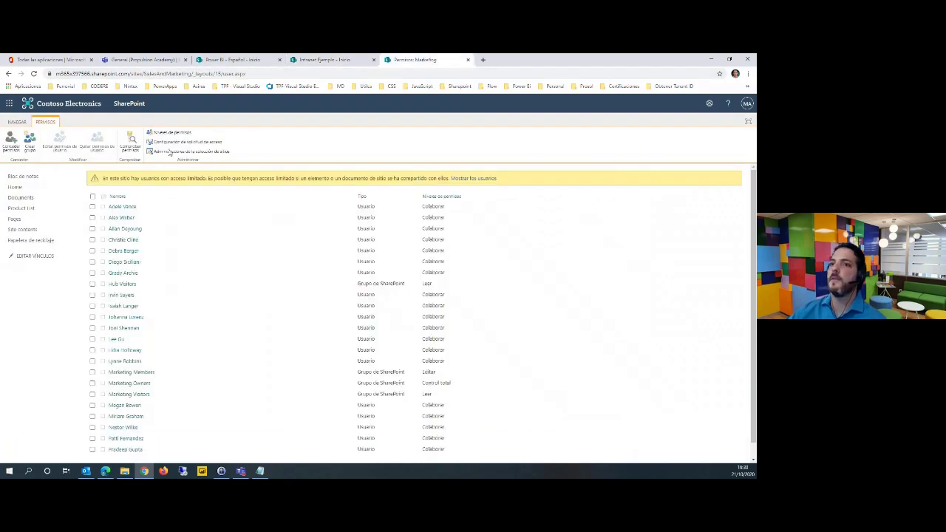
click(319, 62)
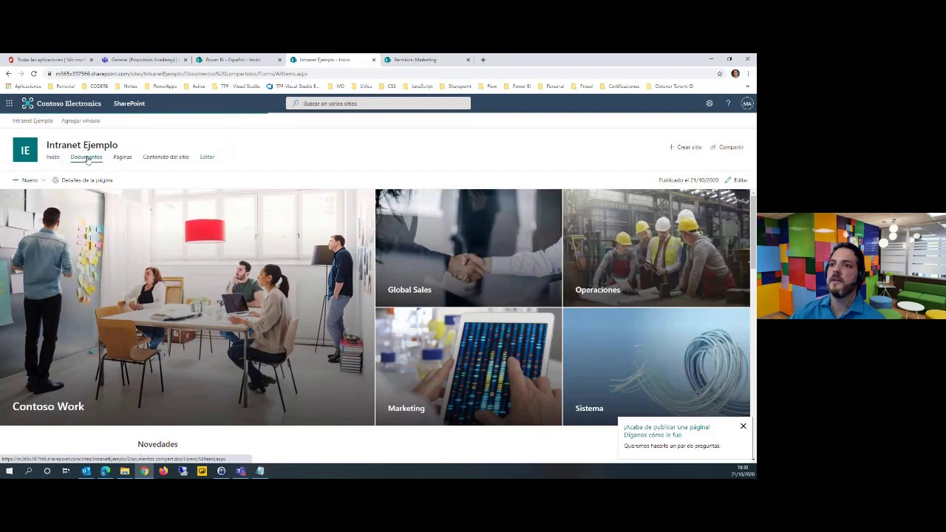
click(87, 158)
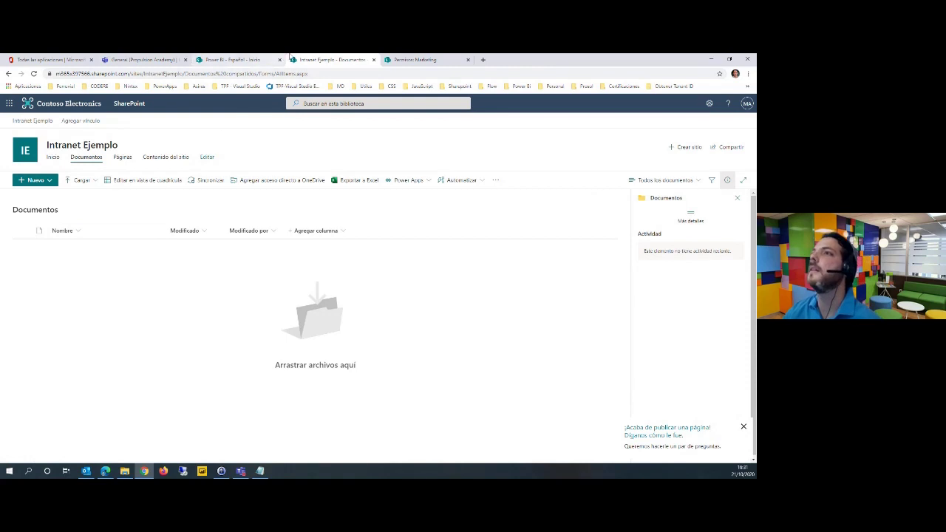
click(31, 180)
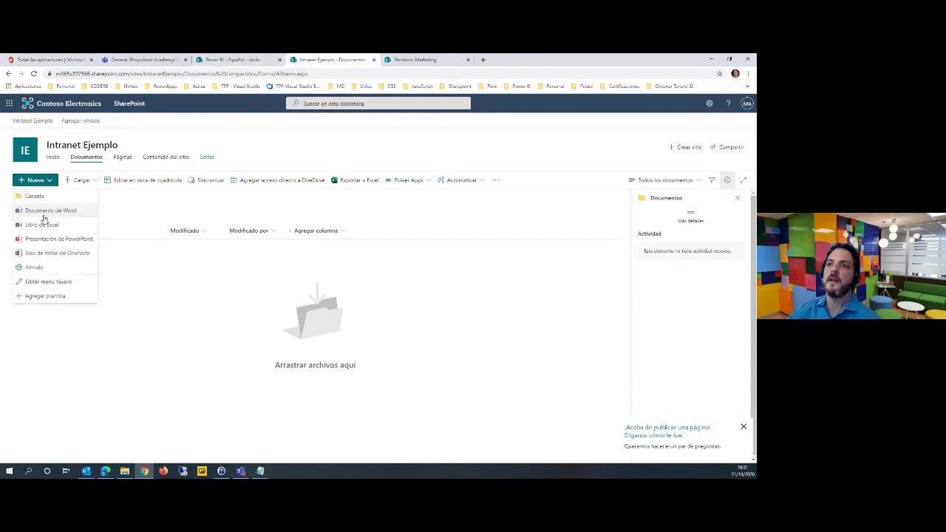
click(42, 216)
click(35, 74)
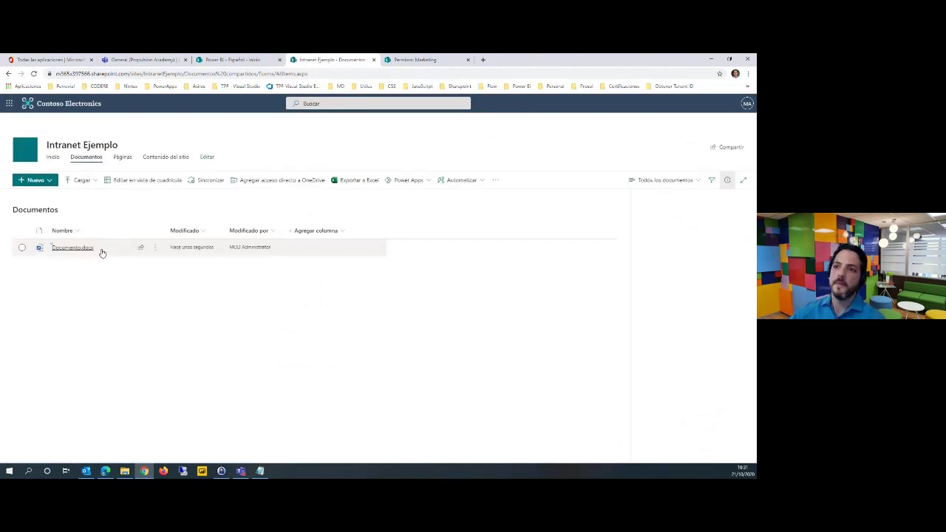
Select Documento.docx in the Documentos library and look over its available actions and details.
click(127, 249)
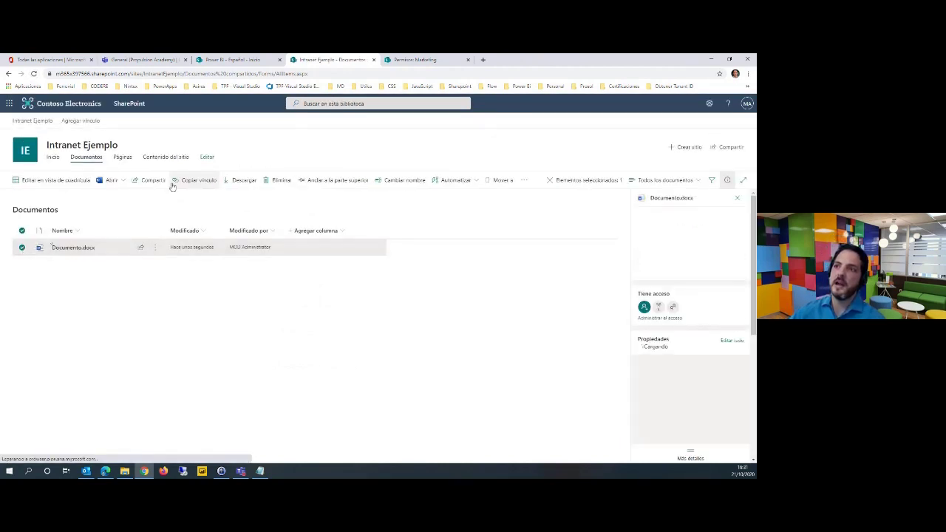
click(154, 248)
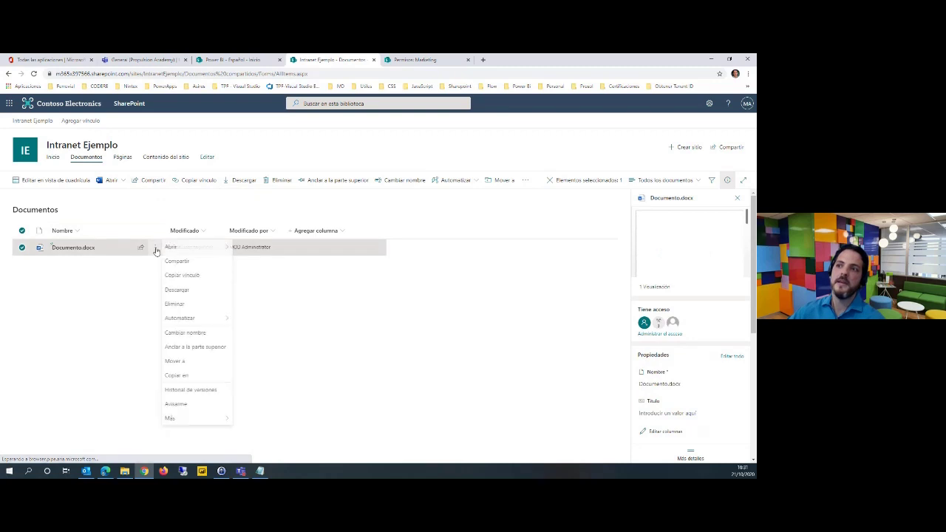
click(153, 199)
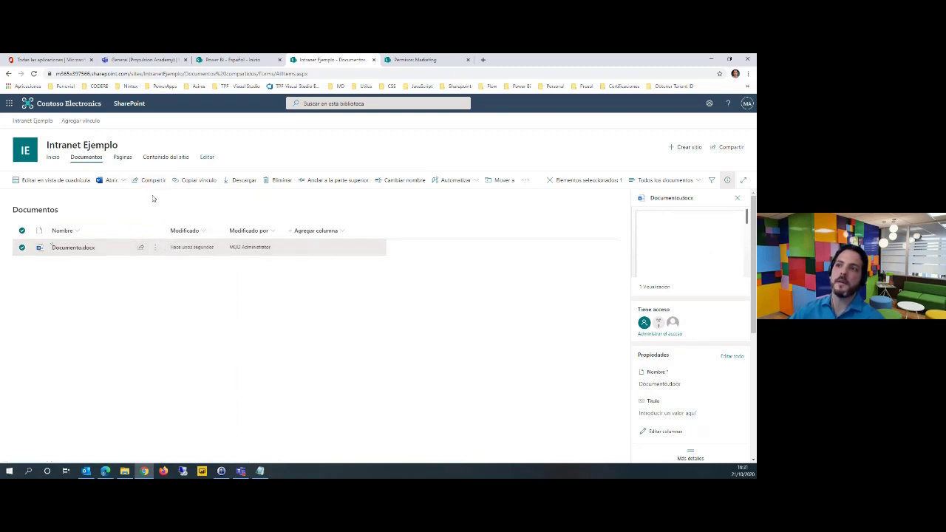
click(153, 198)
click(37, 247)
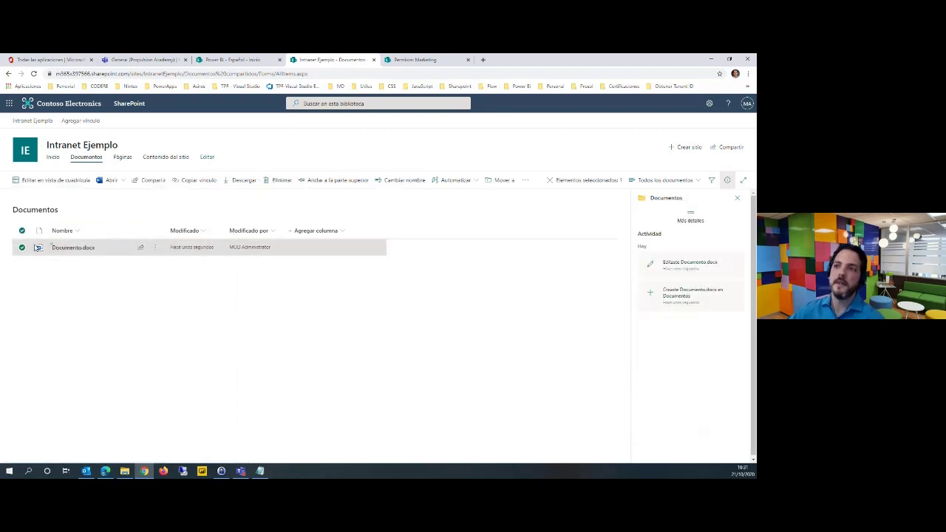
Examine the sharing link settings for Documento.docx, trying the Personas determinadas option, and close them without applying changes or sending a link.
click(151, 181)
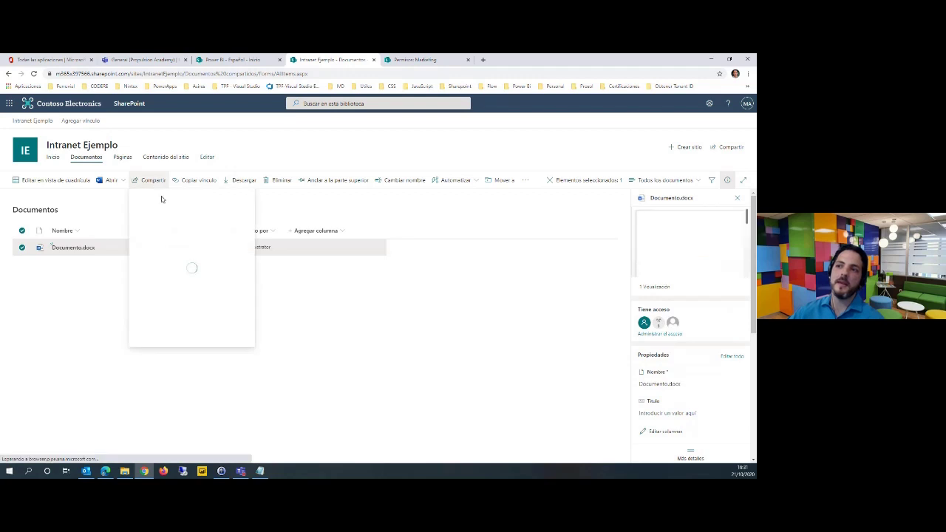
click(205, 227)
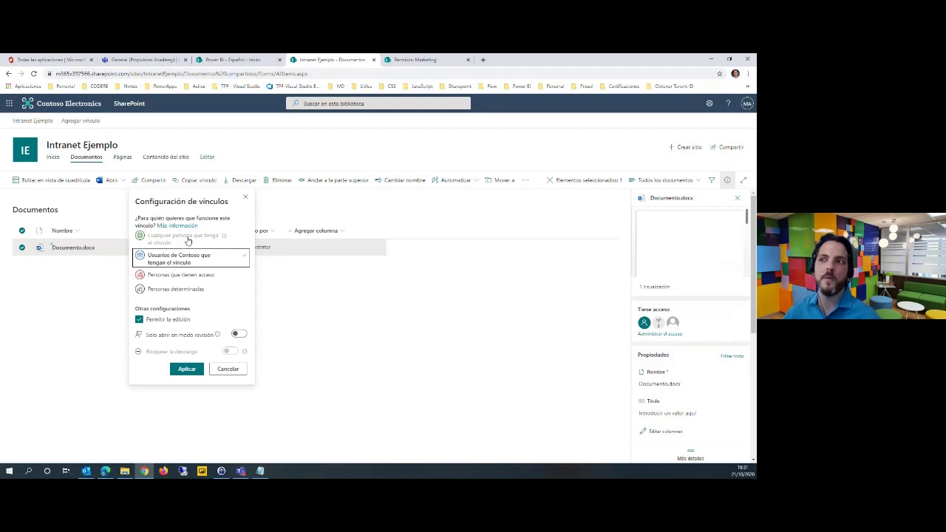
click(176, 289)
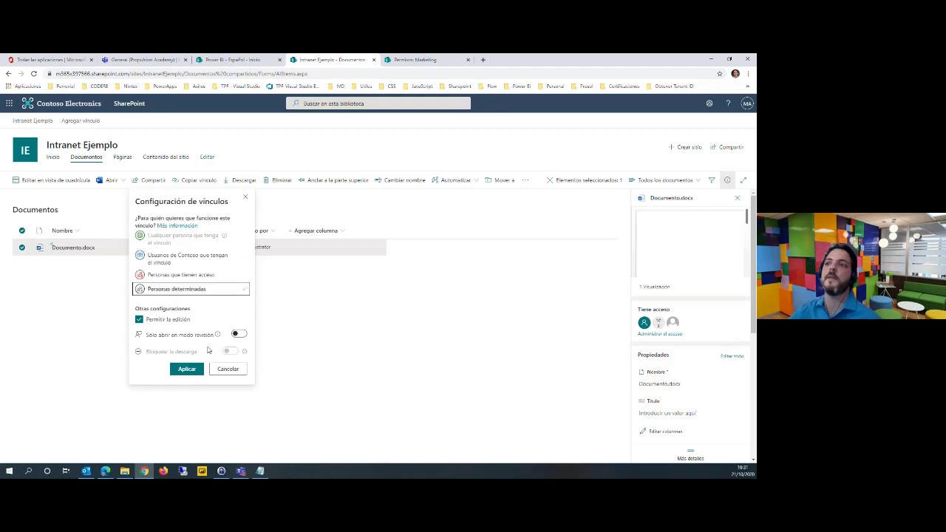
click(227, 369)
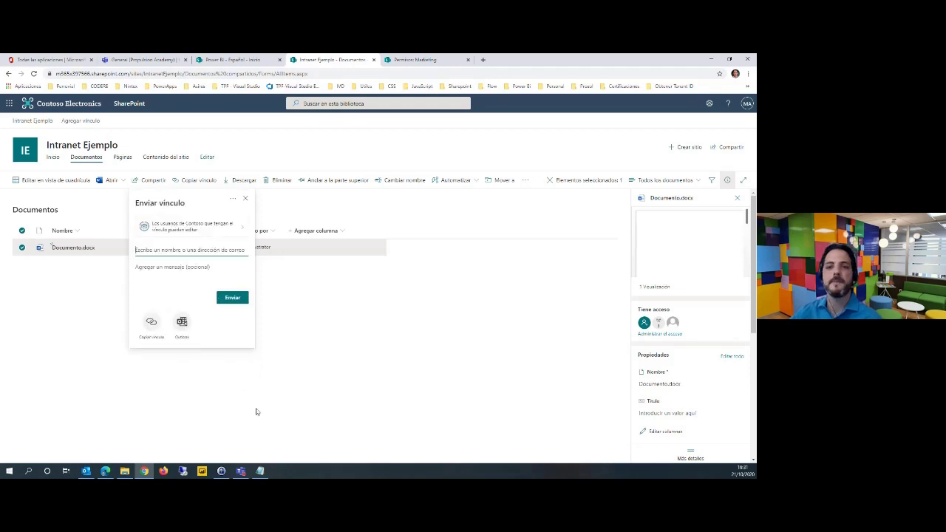
click(243, 198)
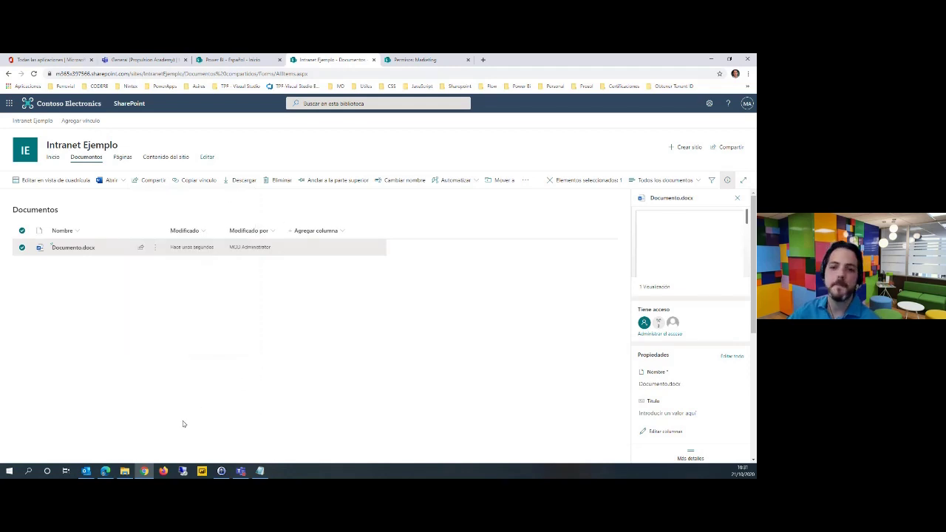